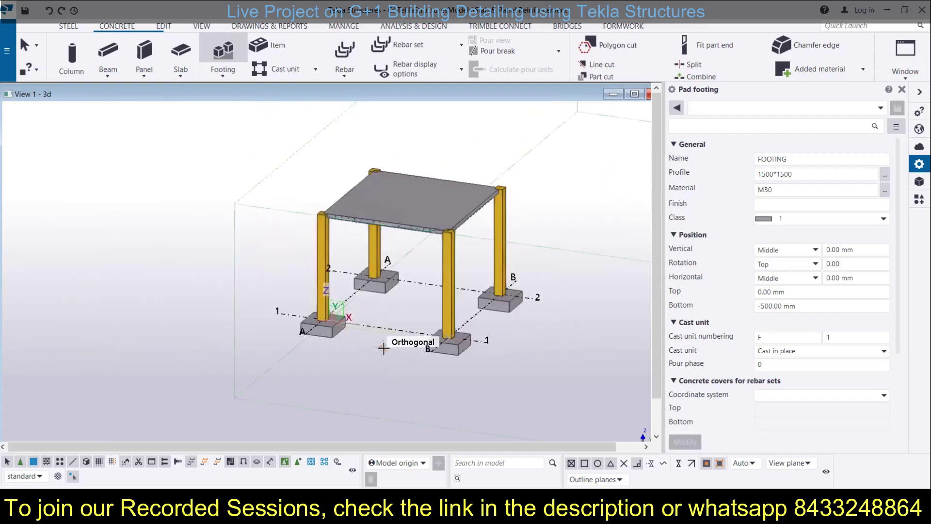
# Place an 800*400 concrete beam along the slab edge on grid line A, from column A1 to column A2
pyautogui.click(104, 56)
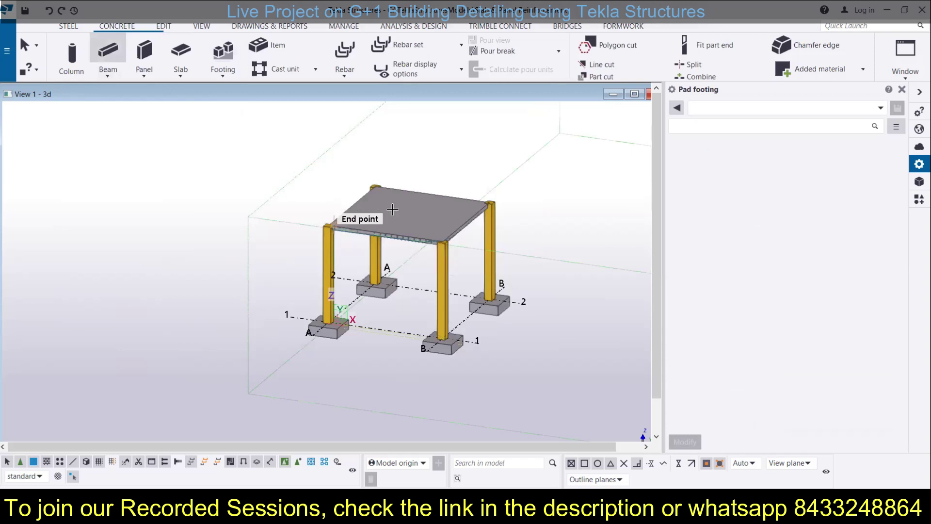
pyautogui.scroll(3, 388, 206)
pyautogui.scroll(3, 223, 318)
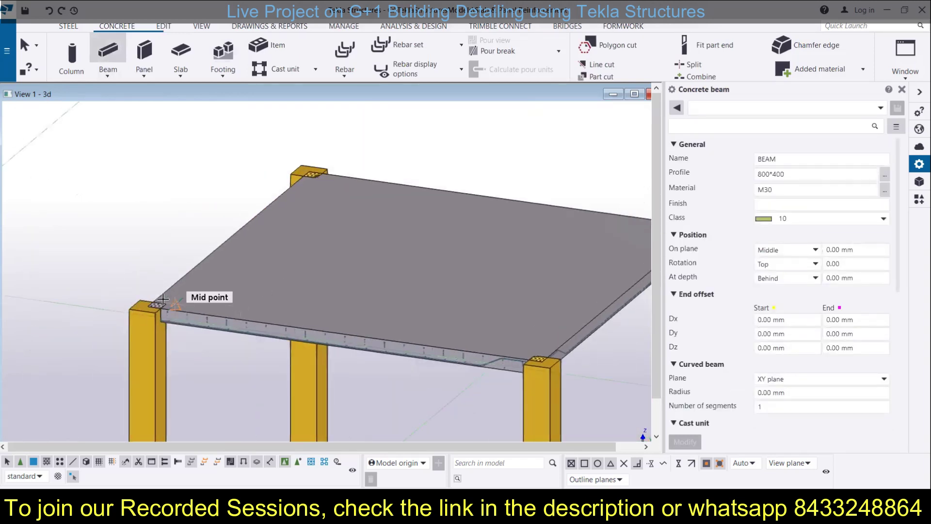
pyautogui.scroll(2, 148, 305)
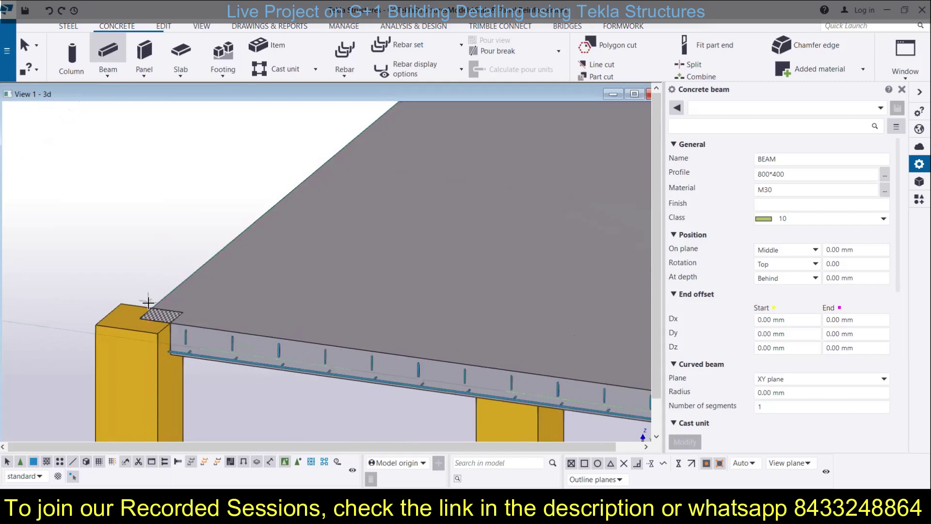
pyautogui.scroll(-3, 152, 304)
pyautogui.click(154, 303)
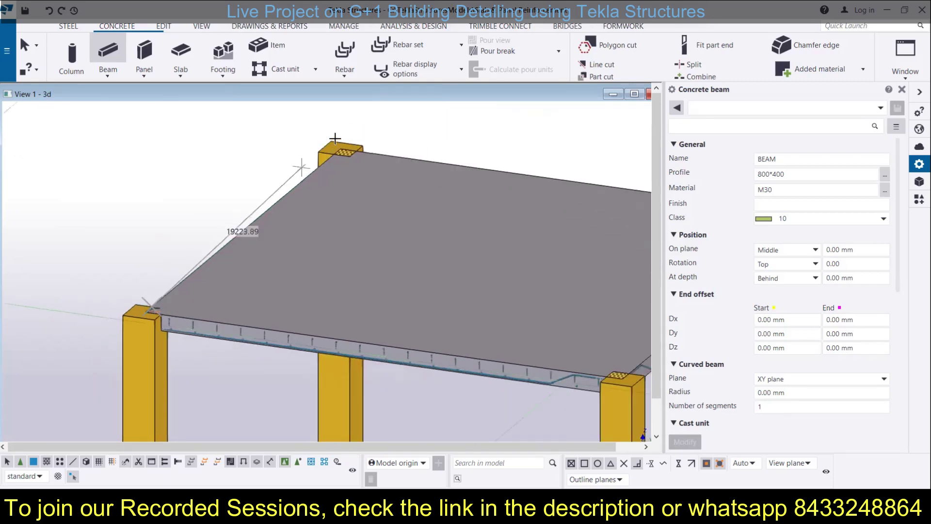
pyautogui.click(330, 155)
# Place an 800*400 concrete beam along the slab edge on grid line 1, from column A1 to column B1
pyautogui.moveTo(188, 311); pyautogui.dragTo(184, 245, button='middle')
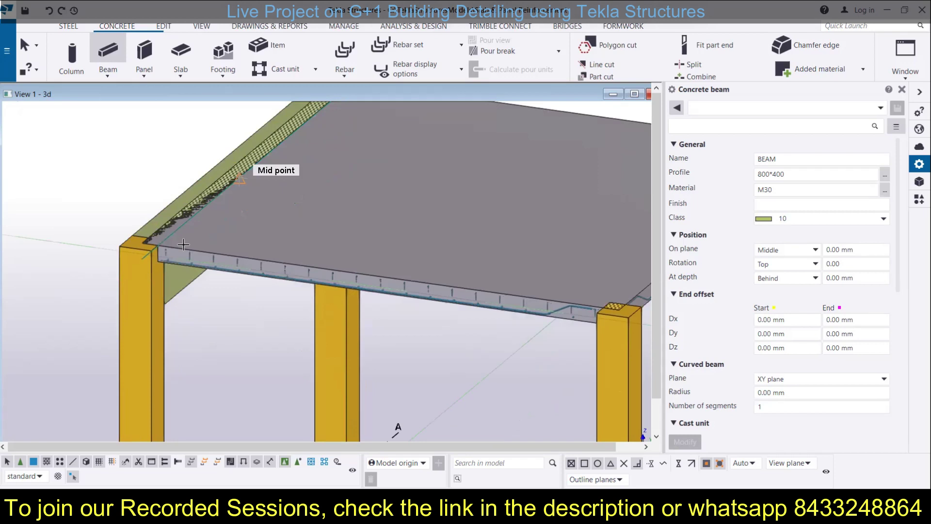
pyautogui.click(156, 249)
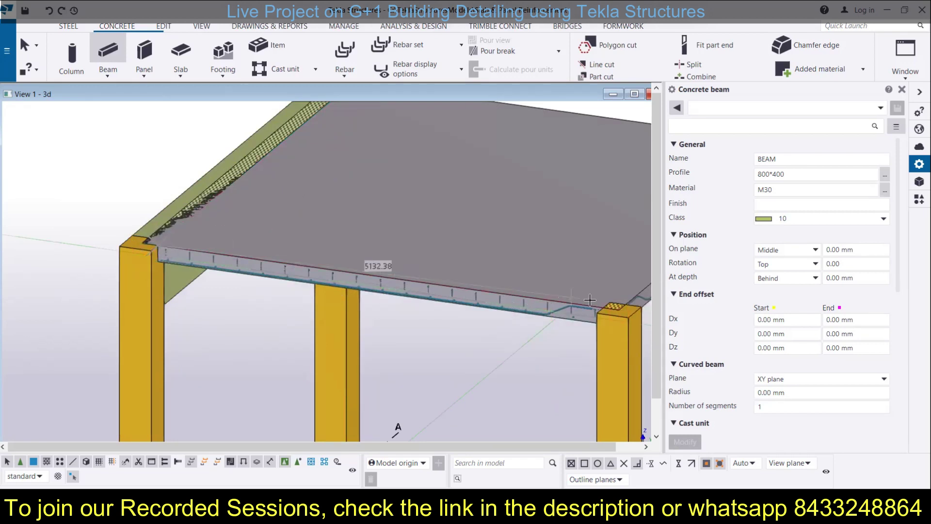
pyautogui.scroll(2, 600, 306)
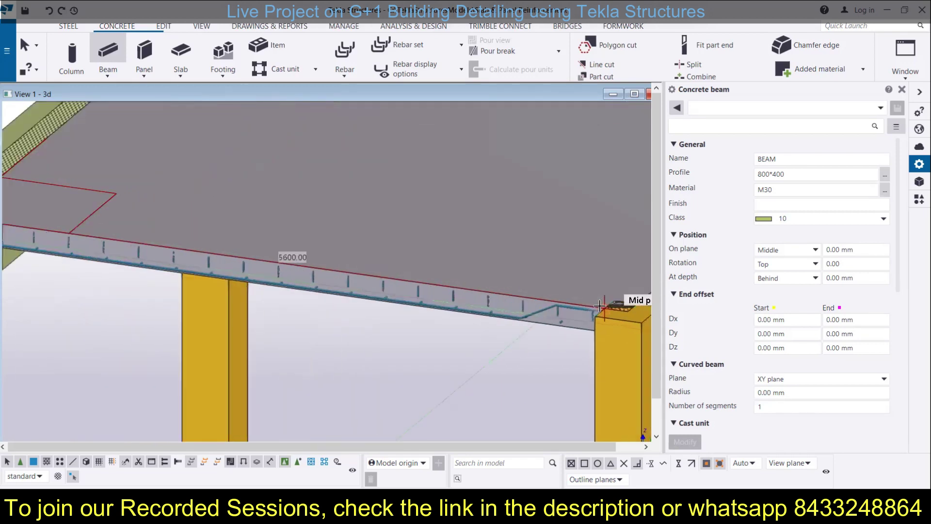
pyautogui.click(600, 305)
# Place an 800*400 concrete beam along the slab edge on grid line B, from column B2 to column B1
pyautogui.scroll(-5, 600, 305)
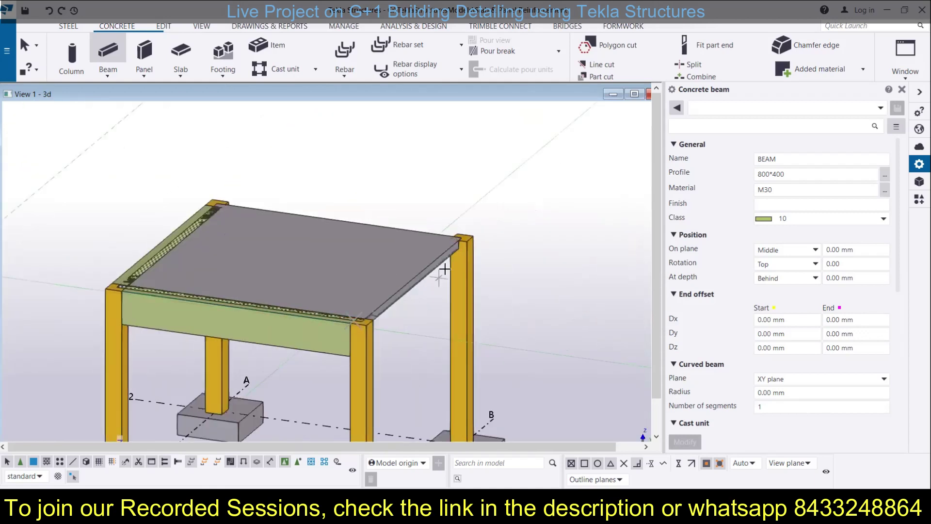
pyautogui.scroll(3, 445, 268)
pyautogui.click(467, 221)
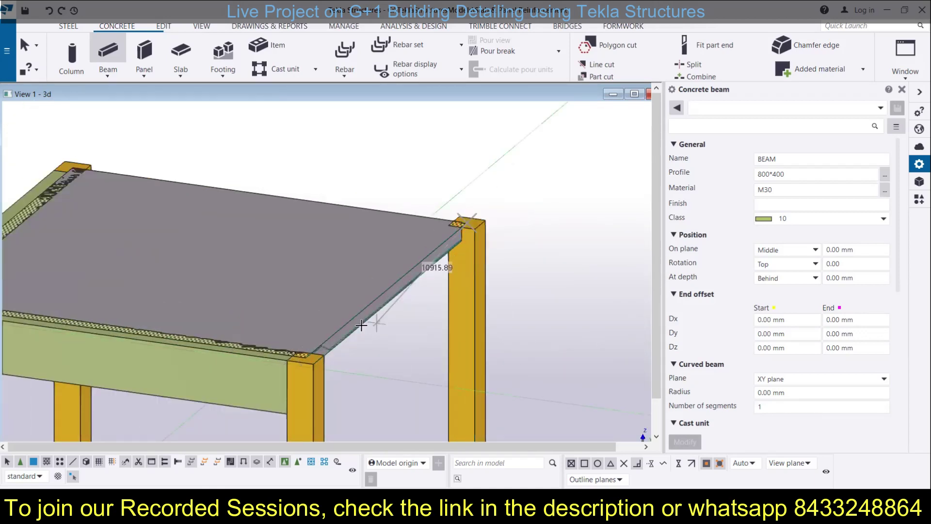
pyautogui.click(311, 350)
# Place the last 800*400 concrete beam along the slab edge on grid line 2, from column A2 to column B2
pyautogui.scroll(3, 87, 169)
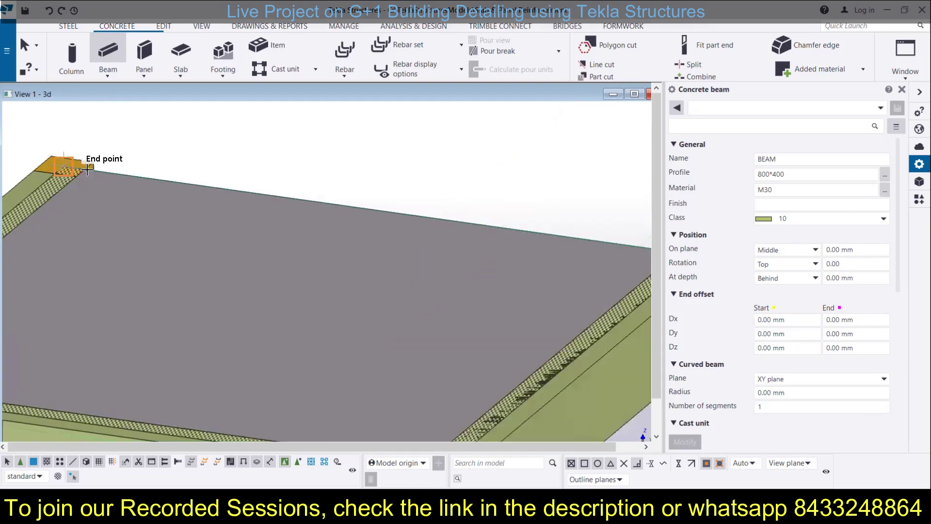
pyautogui.scroll(-3, 84, 166)
pyautogui.click(84, 166)
pyautogui.click(421, 217)
pyautogui.scroll(-5, 456, 203)
pyautogui.moveTo(267, 241); pyautogui.dragTo(319, 224, button='middle')
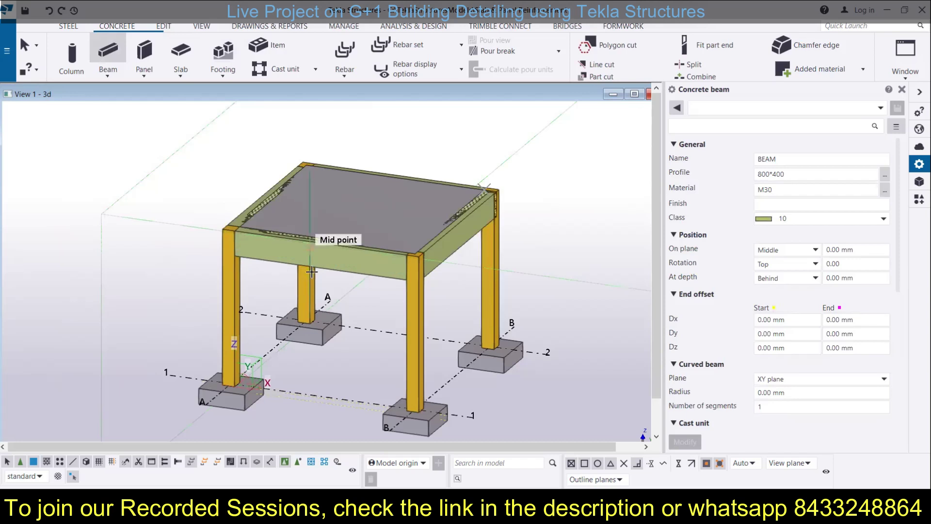
pyautogui.moveTo(312, 272); pyautogui.dragTo(344, 256, button='middle')
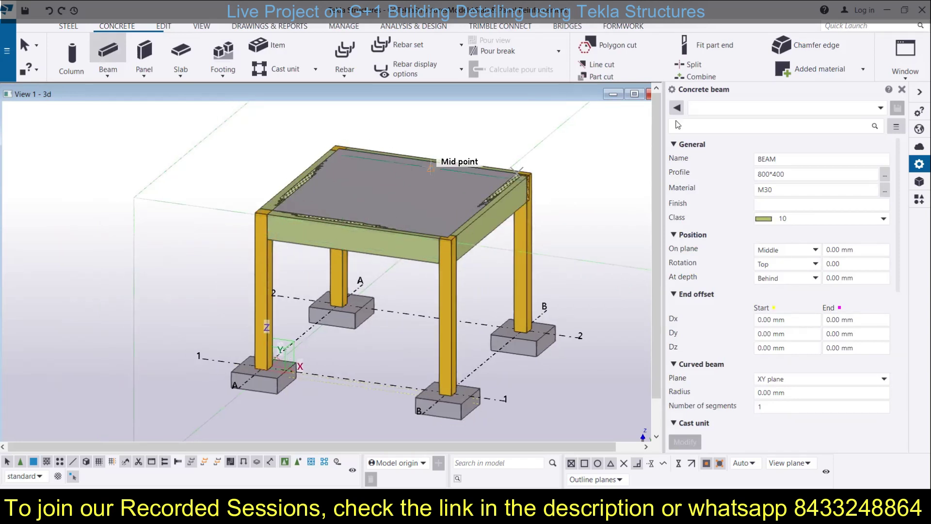
# Set the profile for new concrete beams to 400*400 and end the beam command
pyautogui.click(765, 173)
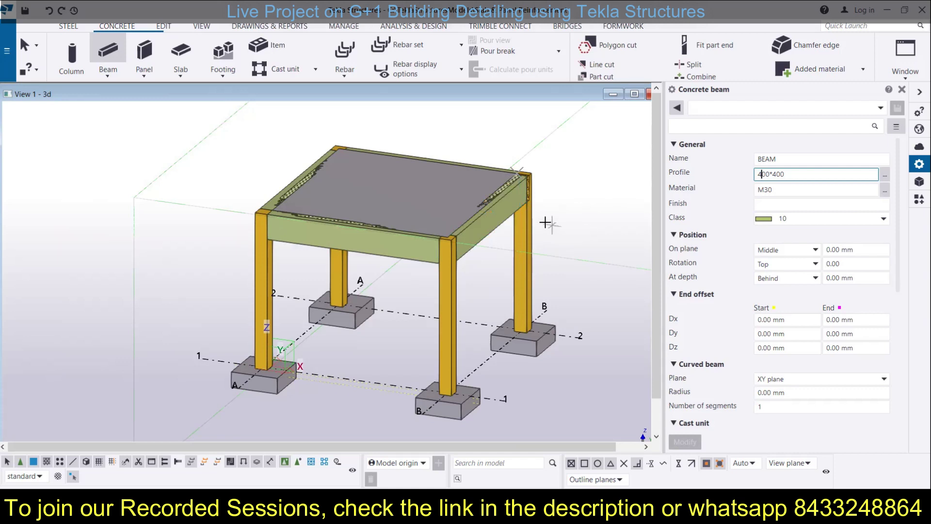
pyautogui.press('Return')
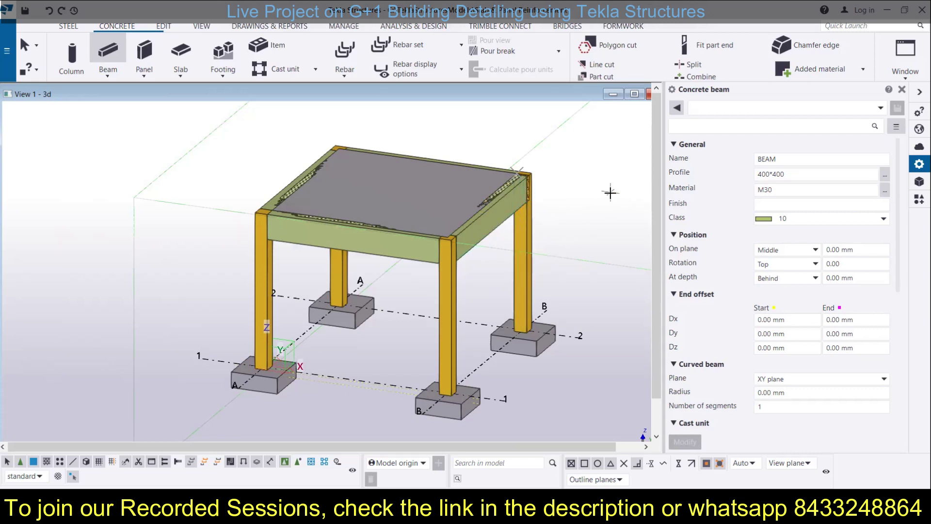
pyautogui.press('Escape')
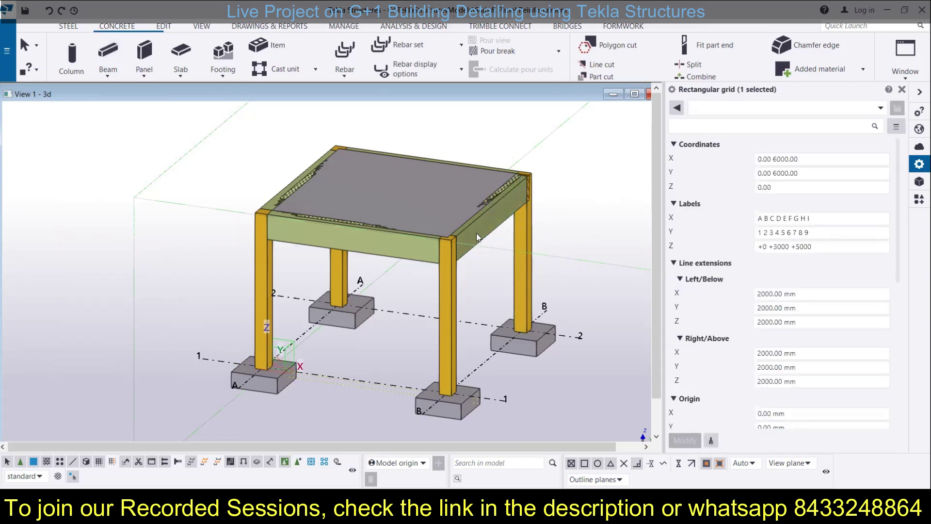
# Select all four perimeter beams, modify their profile to 400*400, and clear the selection
pyautogui.click(476, 237)
pyautogui.click(275, 199)
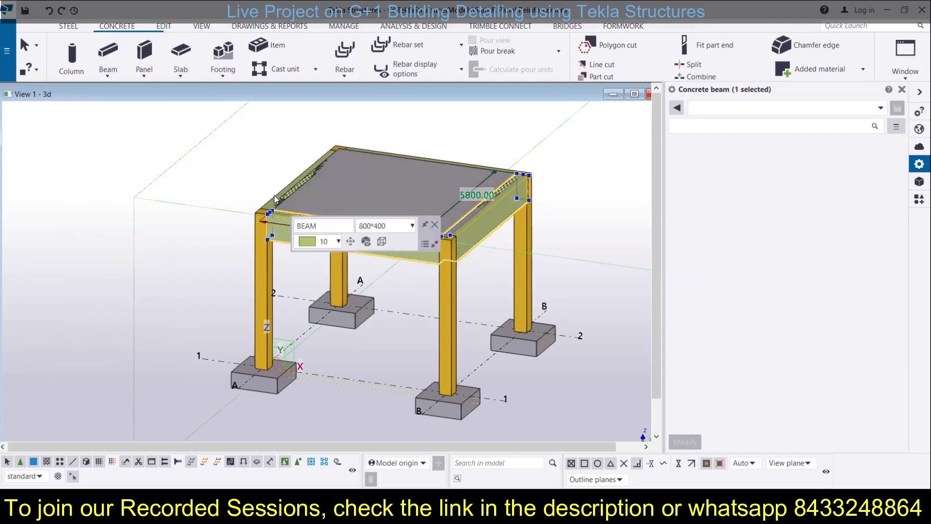
pyautogui.keyDown('ctrl'); pyautogui.click(274, 199); pyautogui.keyUp('ctrl')
pyautogui.scroll(5, 508, 160)
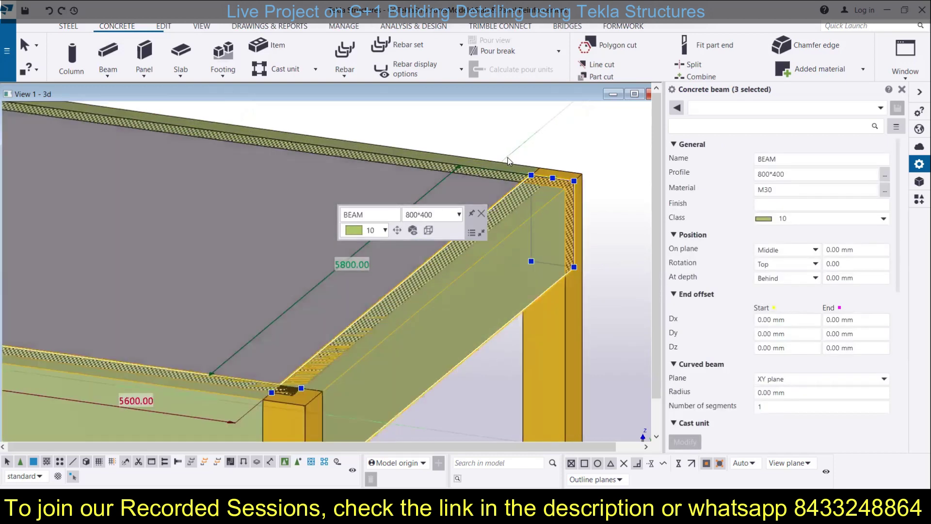
pyautogui.keyDown('ctrl'); pyautogui.click(508, 161); pyautogui.keyUp('ctrl')
pyautogui.scroll(-5, 508, 160)
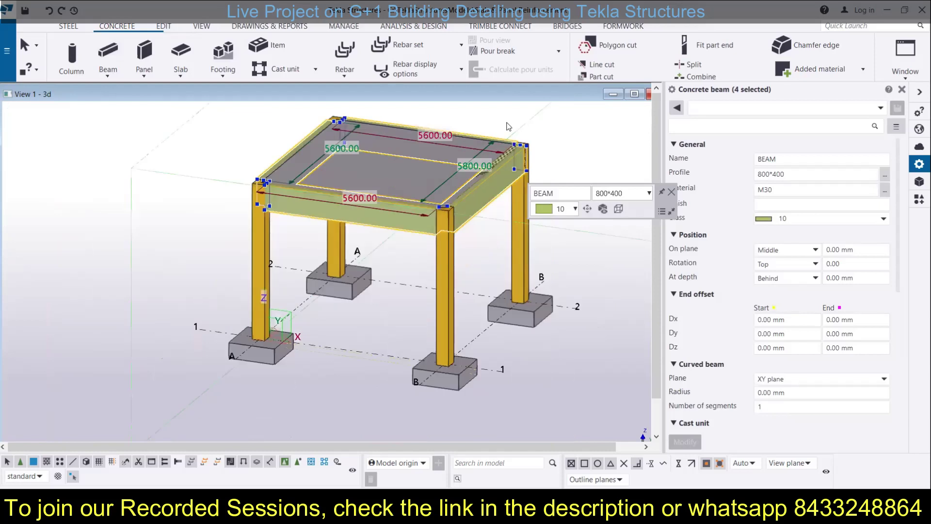
pyautogui.scroll(-2, 508, 126)
pyautogui.click(760, 174)
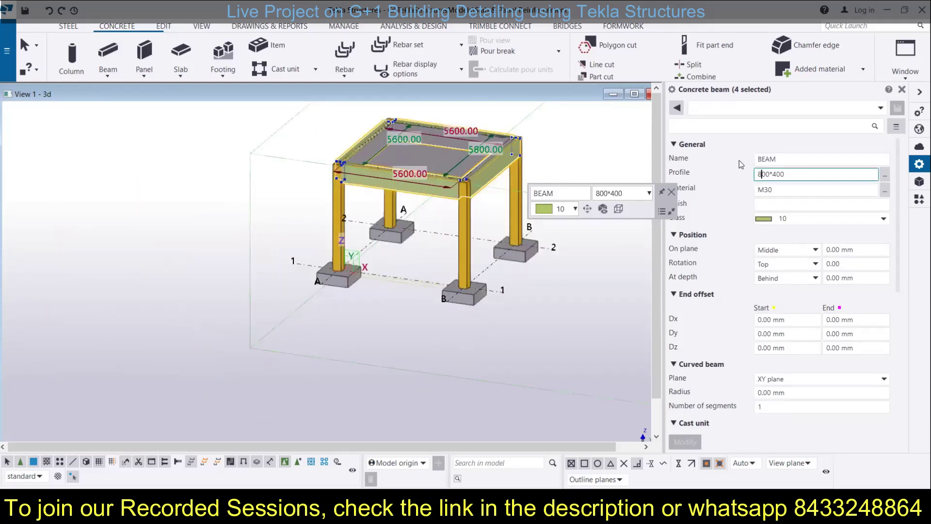
pyautogui.press('BackSpace')
pyautogui.write('4')
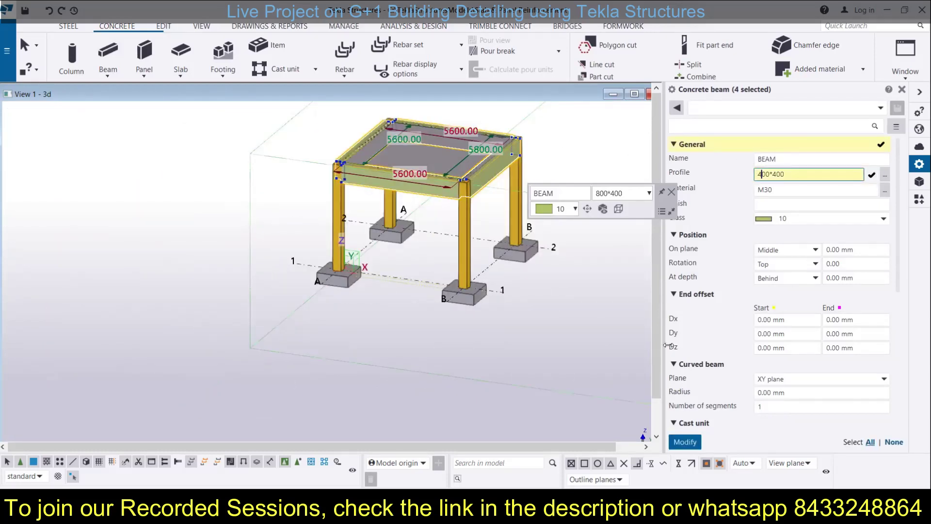
pyautogui.click(685, 441)
pyautogui.scroll(-2, 417, 316)
pyautogui.click(264, 225)
# Search the component catalog for COLUMN REINFO and apply Columns - automated reinforcement layout (57) to all four columns
pyautogui.scroll(4, 262, 225)
pyautogui.moveTo(262, 227); pyautogui.dragTo(173, 195, button='middle')
pyautogui.scroll(-1, 175, 196)
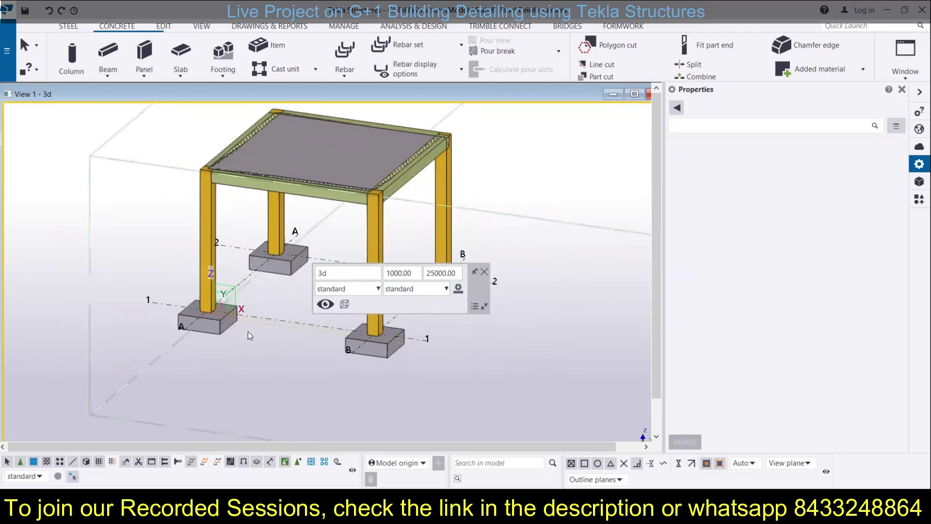
pyautogui.moveTo(239, 270); pyautogui.dragTo(243, 296, button='middle')
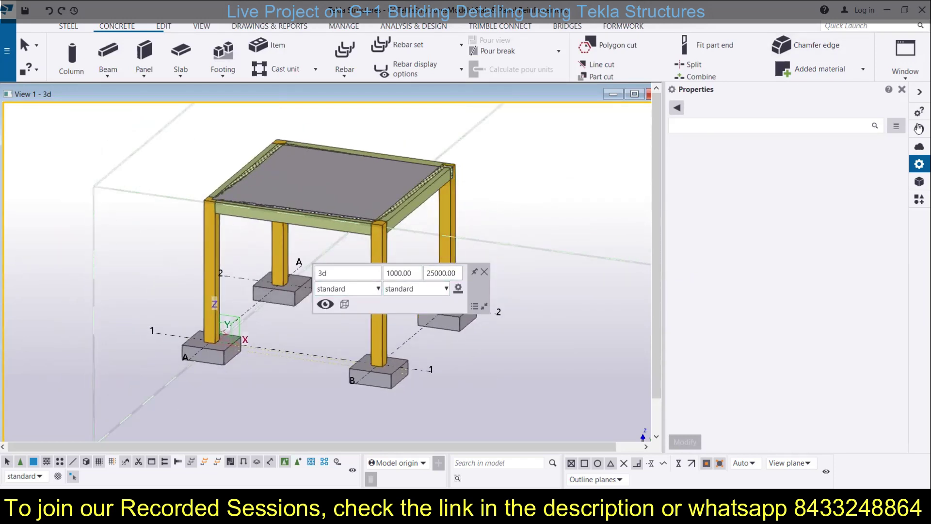
pyautogui.hotkey('ctrl', 'f')
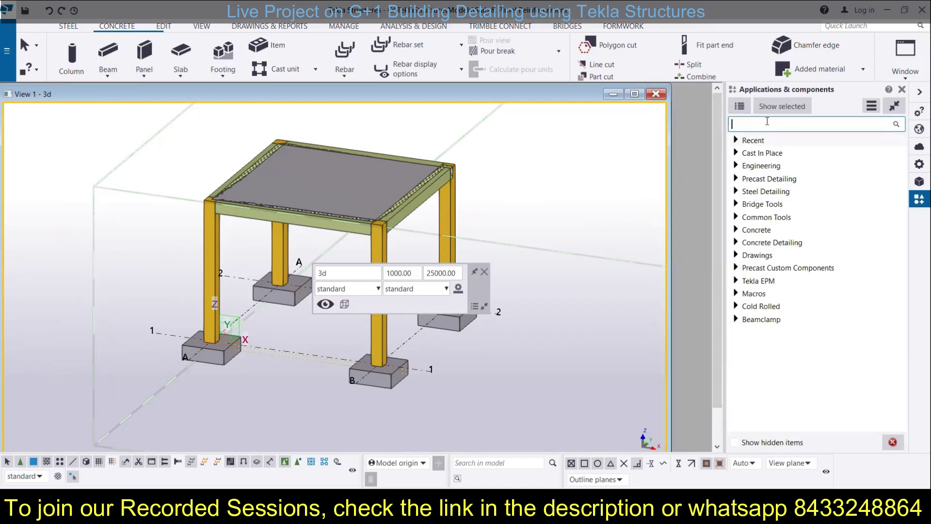
pyautogui.write('CL')
pyautogui.press('BackSpace')
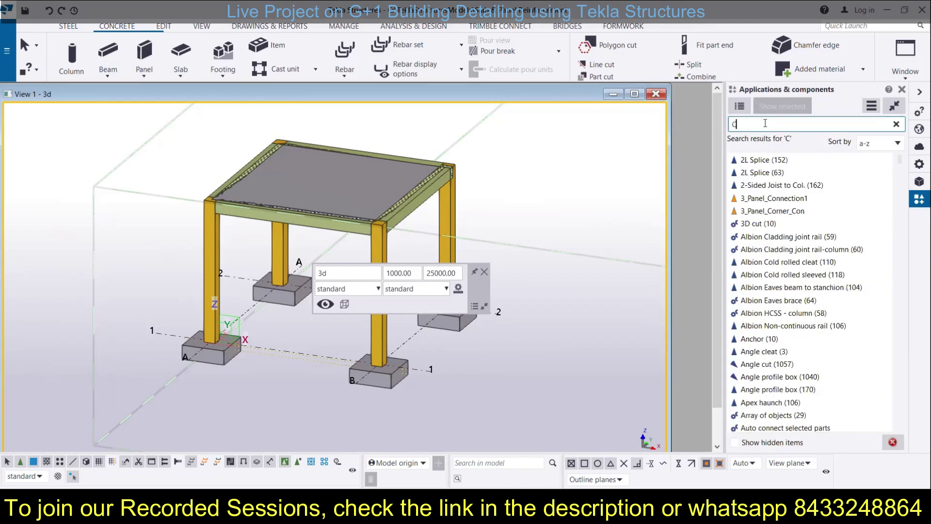
pyautogui.write('OL')
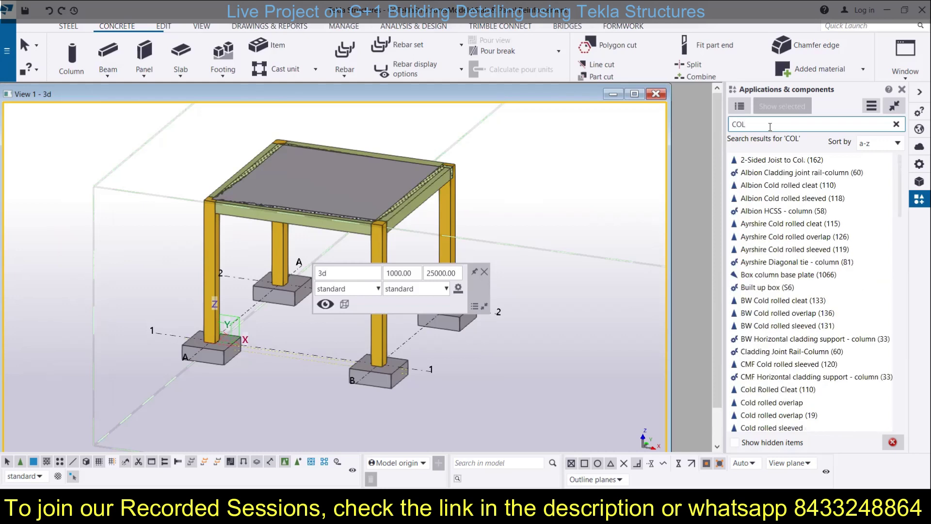
pyautogui.write('UMN')
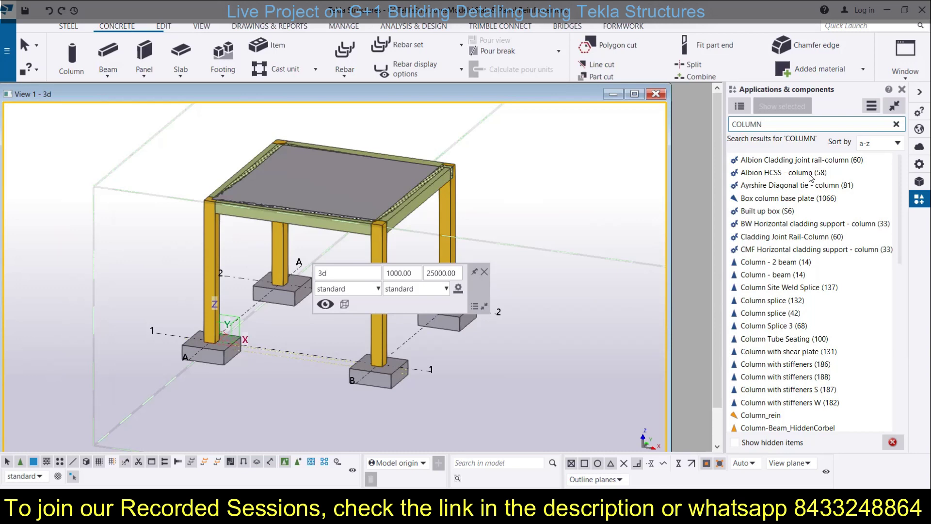
pyautogui.write('REINFO')
pyautogui.click(777, 160)
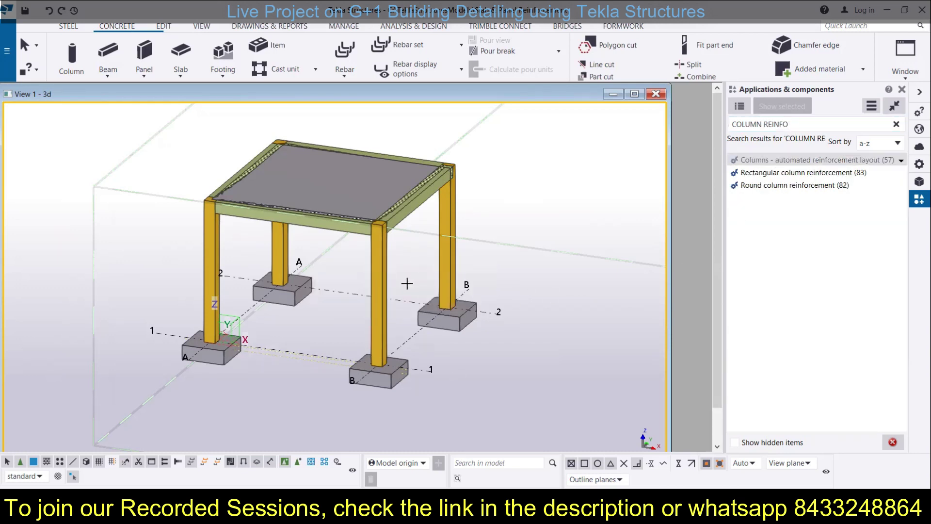
pyautogui.click(386, 294)
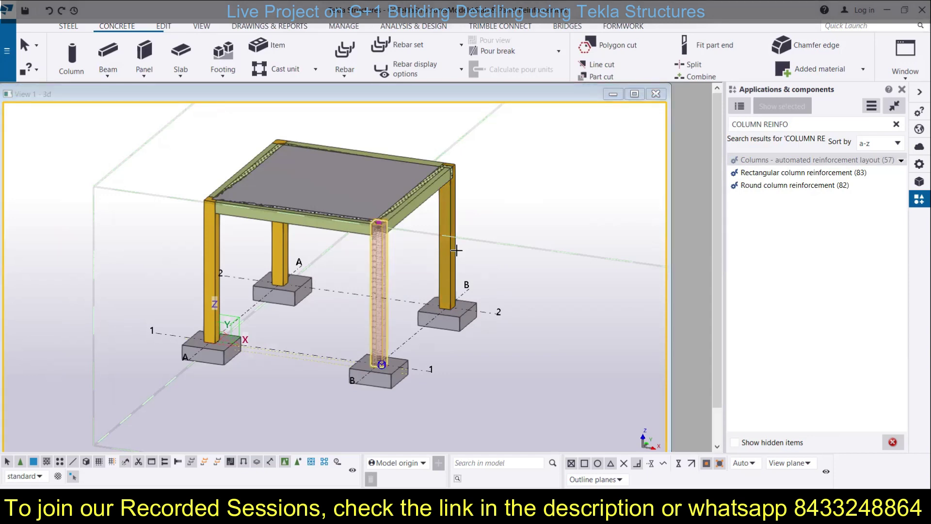
pyautogui.click(449, 249)
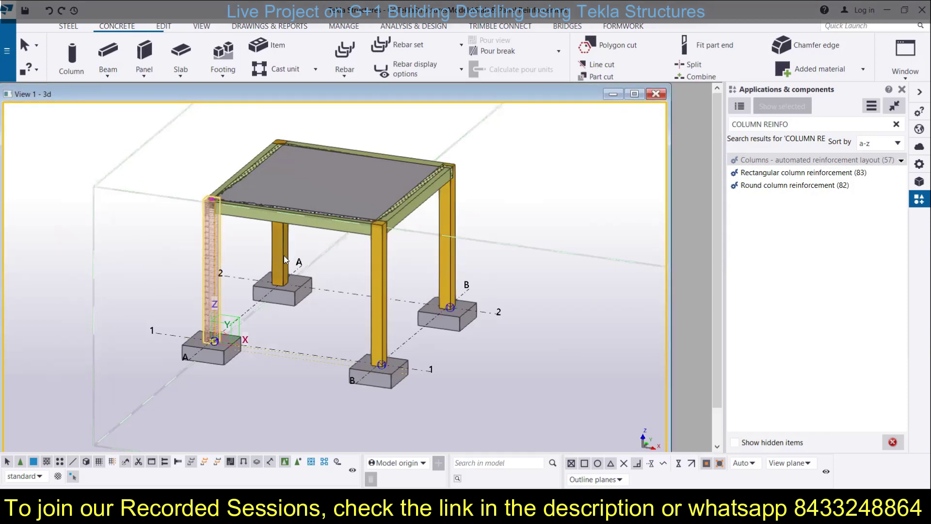
# Search the component catalog for FOOTIN and apply Pad footing reinforcement (77) to all four footings
pyautogui.click(808, 124)
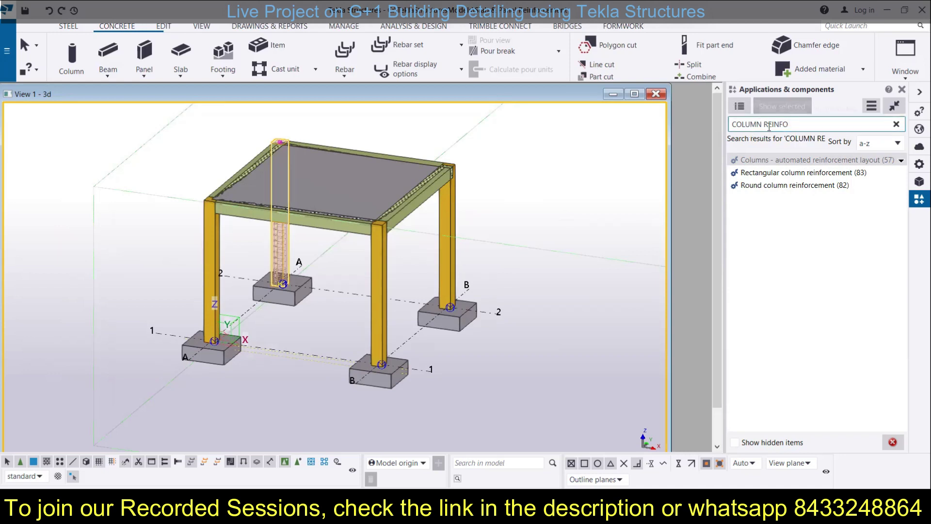
pyautogui.moveTo(785, 123); pyautogui.dragTo(706, 127)
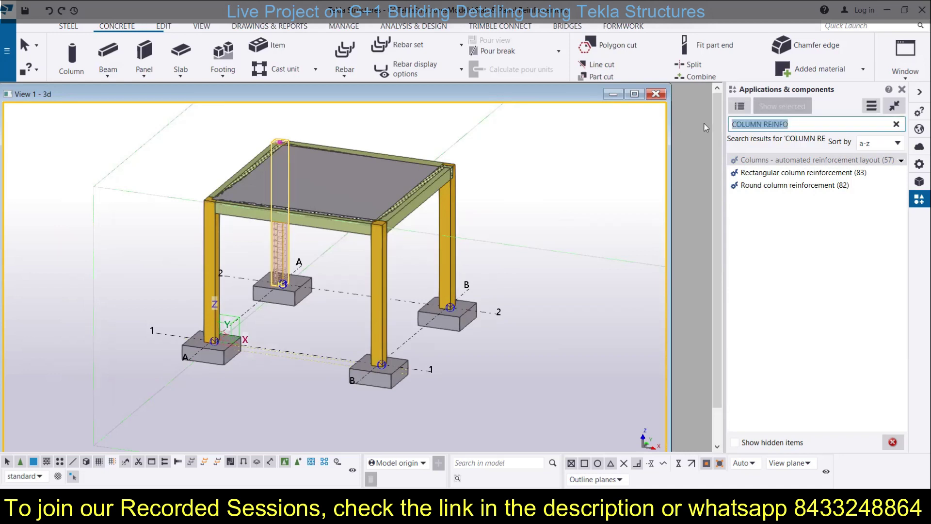
pyautogui.write('FOO')
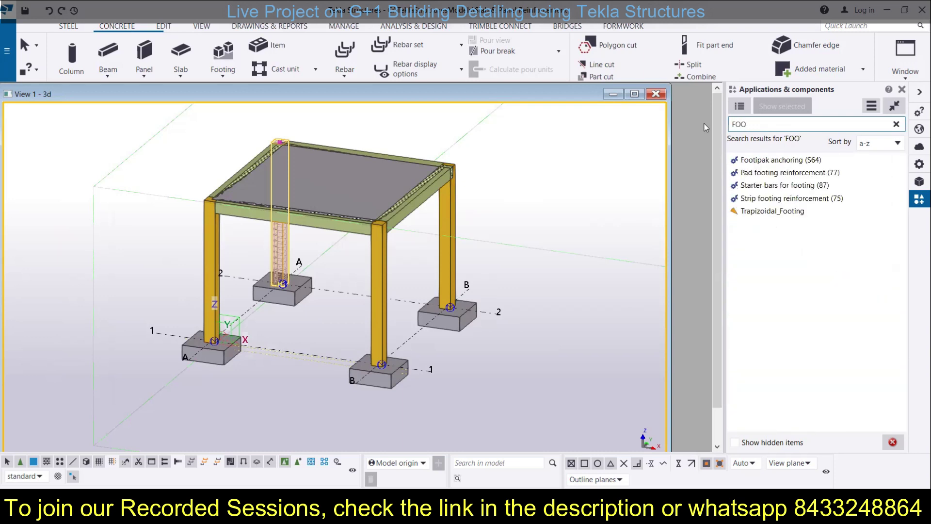
pyautogui.write('TIN')
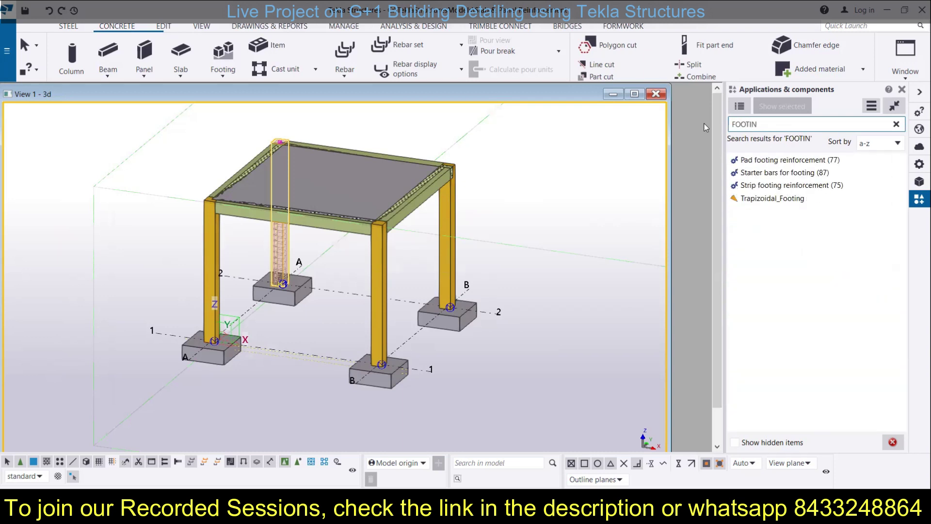
pyautogui.click(786, 160)
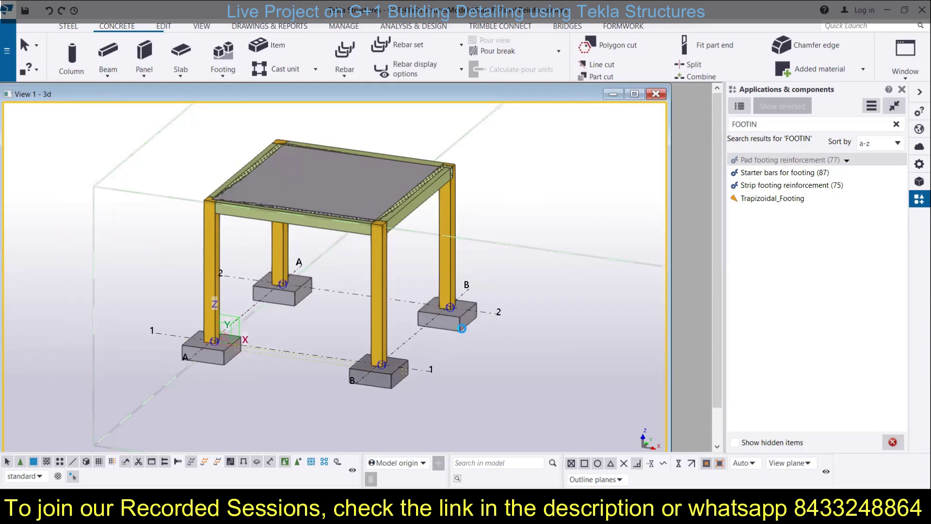
pyautogui.click(462, 329)
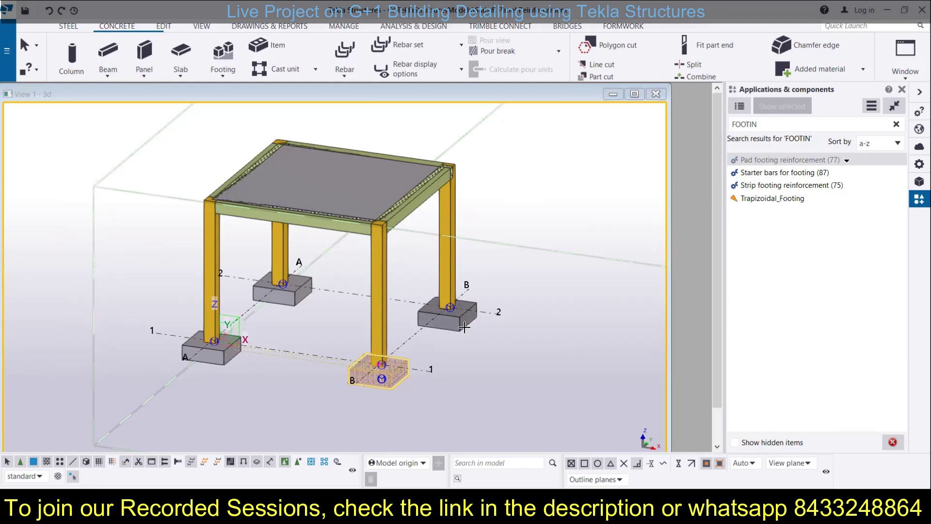
pyautogui.click(293, 300)
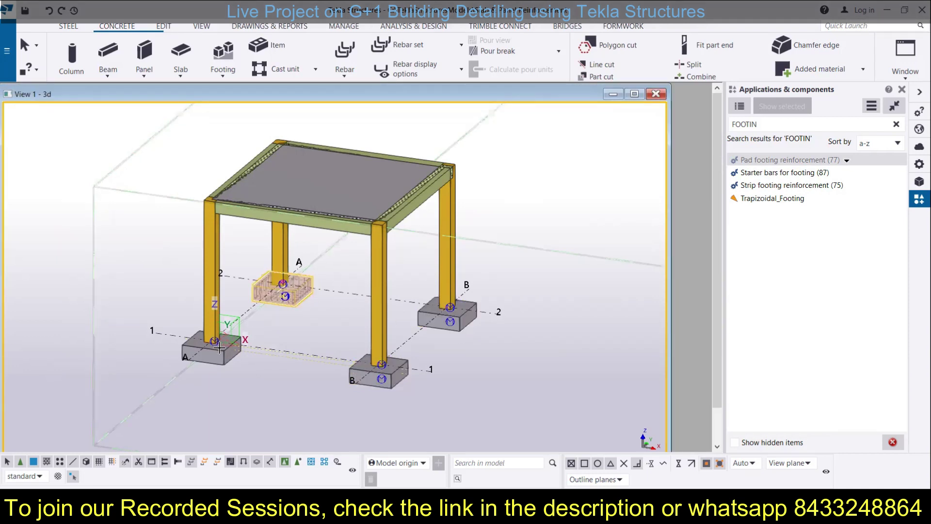
pyautogui.click(235, 352)
# Search the component catalog for BEAM and apply Beam reinforcement (63) to all four perimeter beams
pyautogui.doubleClick(795, 124)
pyautogui.write('BEAM')
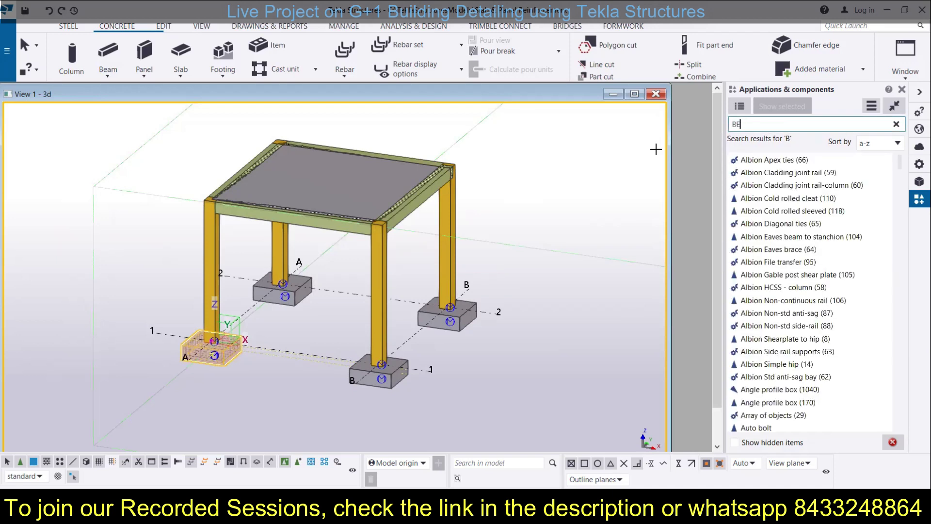
pyautogui.click(339, 127)
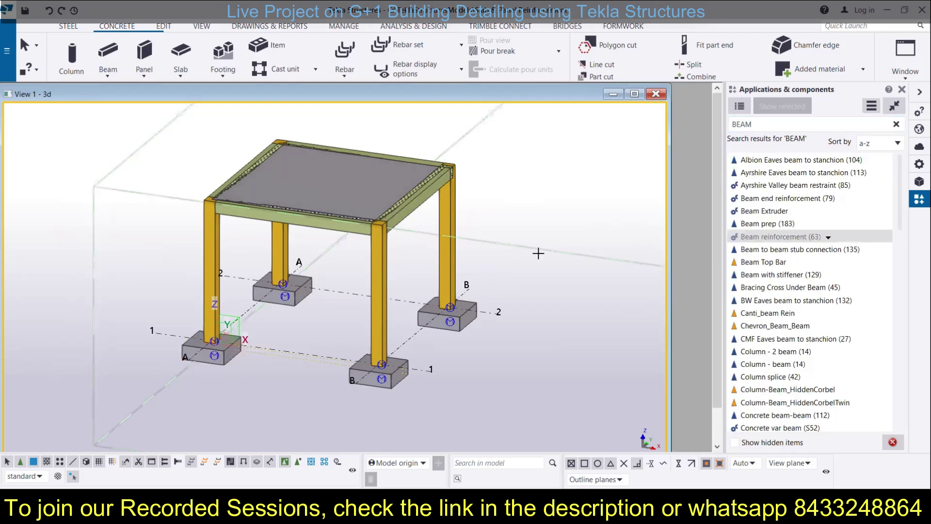
pyautogui.click(399, 228)
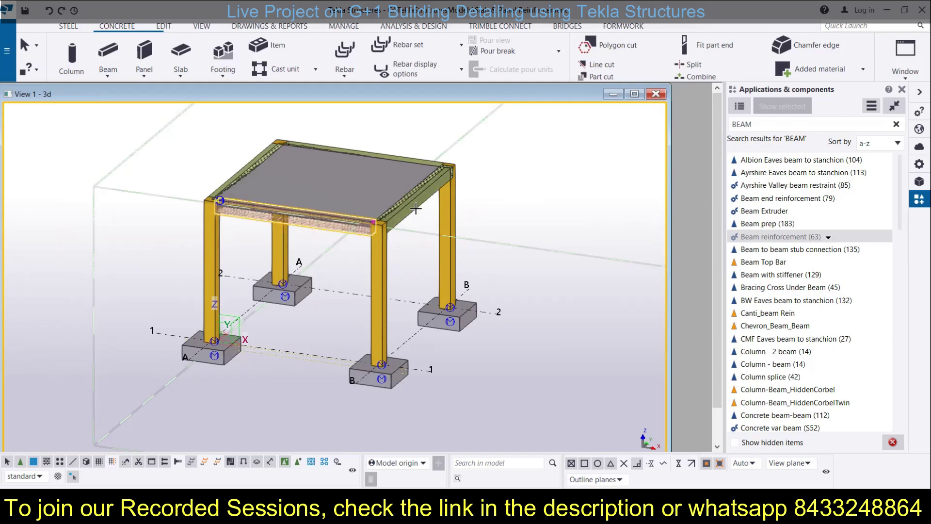
pyautogui.click(416, 208)
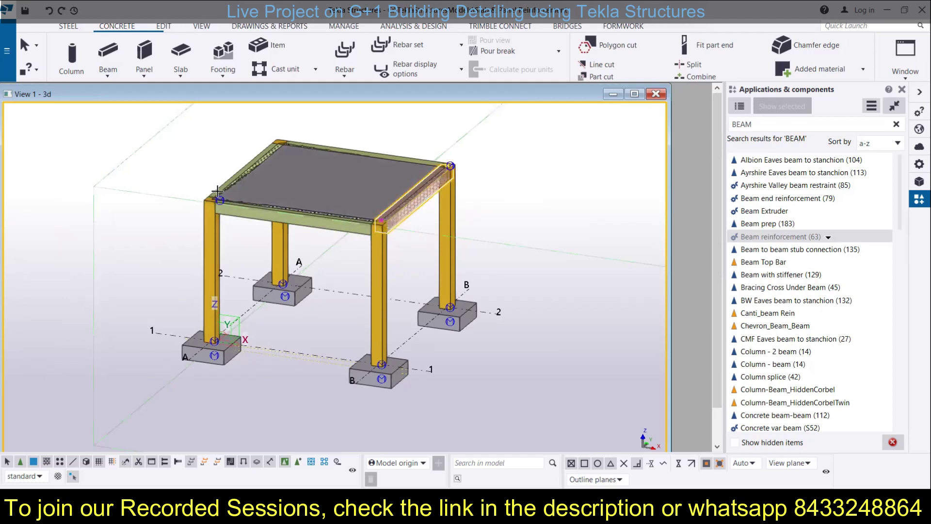
pyautogui.scroll(5, 217, 187)
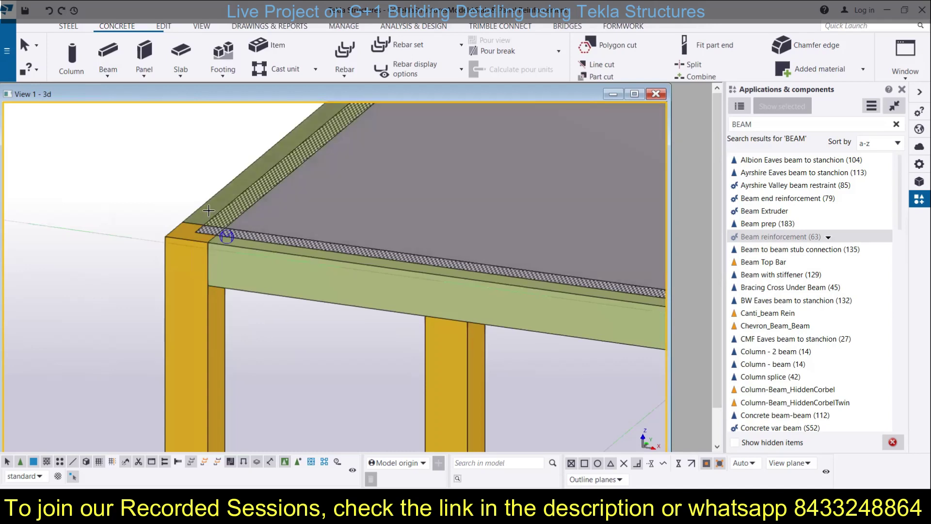
pyautogui.click(208, 211)
pyautogui.scroll(-5, 216, 212)
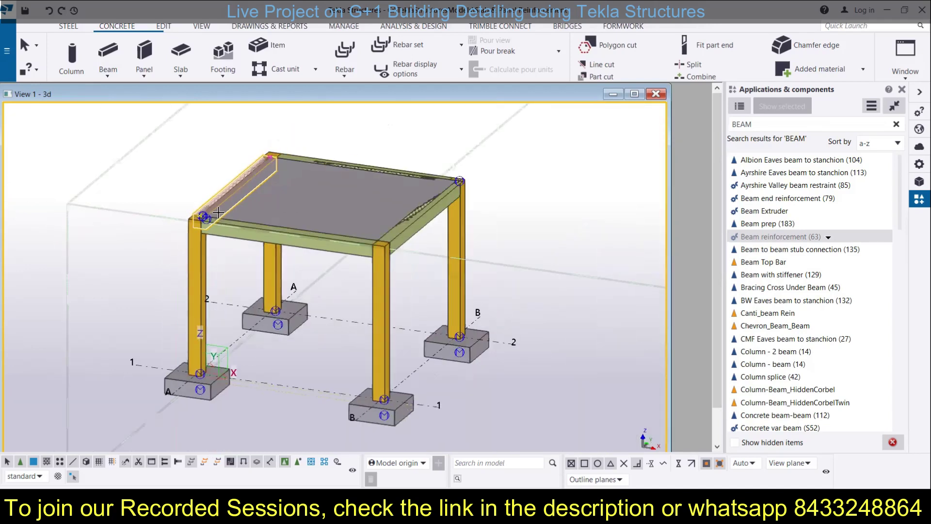
pyautogui.scroll(6, 502, 179)
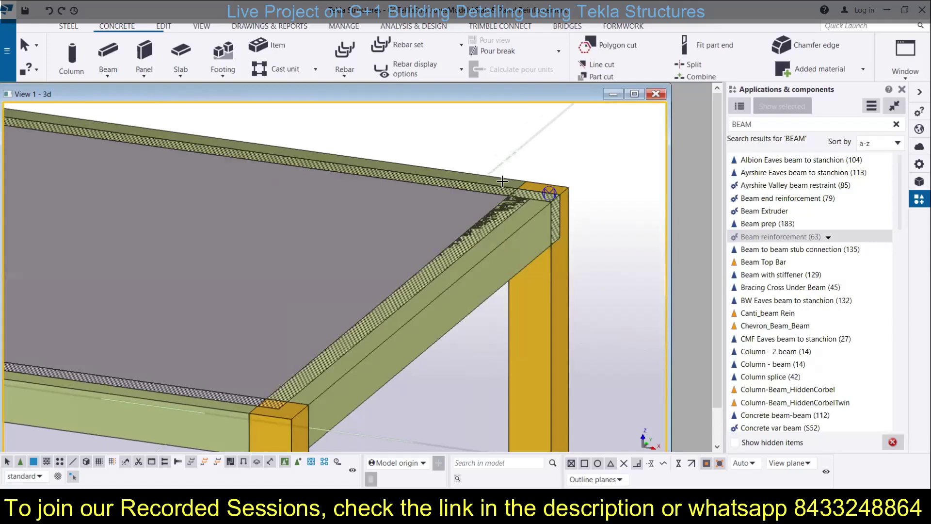
pyautogui.scroll(-5, 460, 160)
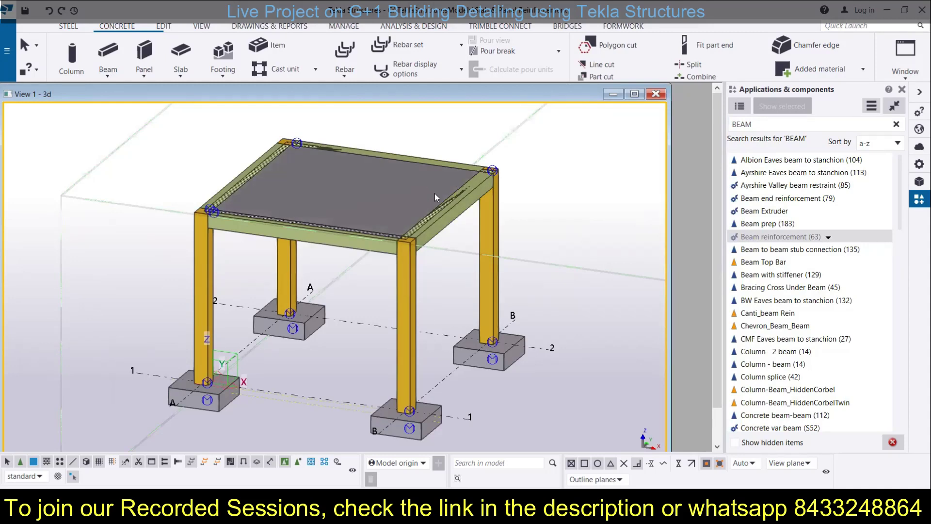
# Show the parts as wireframe to examine the beam, slab and column reinforcement, and return to the solid rendered display
pyautogui.hotkey('ctrl', '2')
pyautogui.scroll(3, 403, 165)
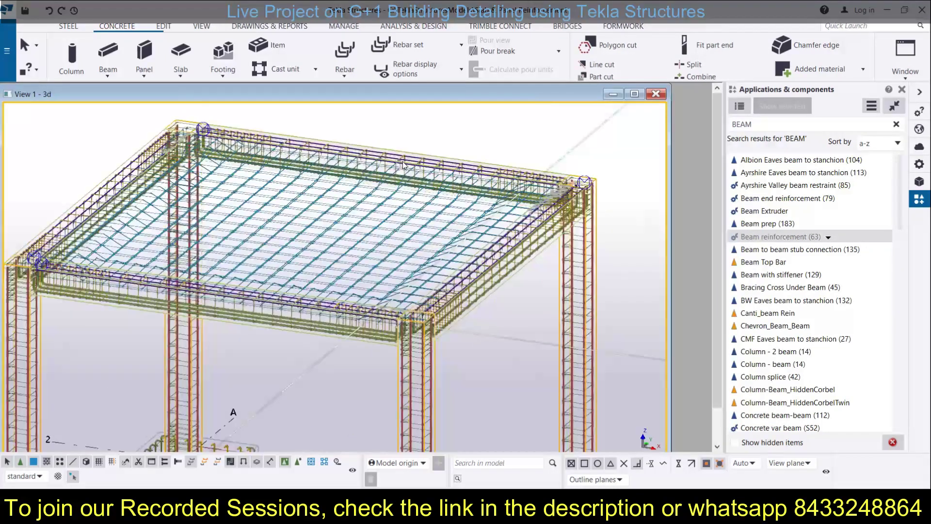
pyautogui.scroll(-3, 403, 165)
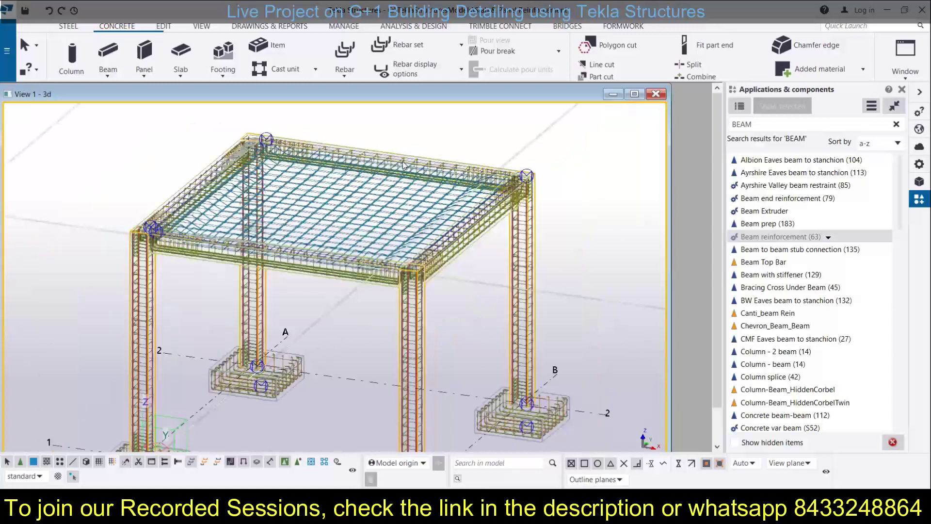
pyautogui.scroll(-2, 308, 192)
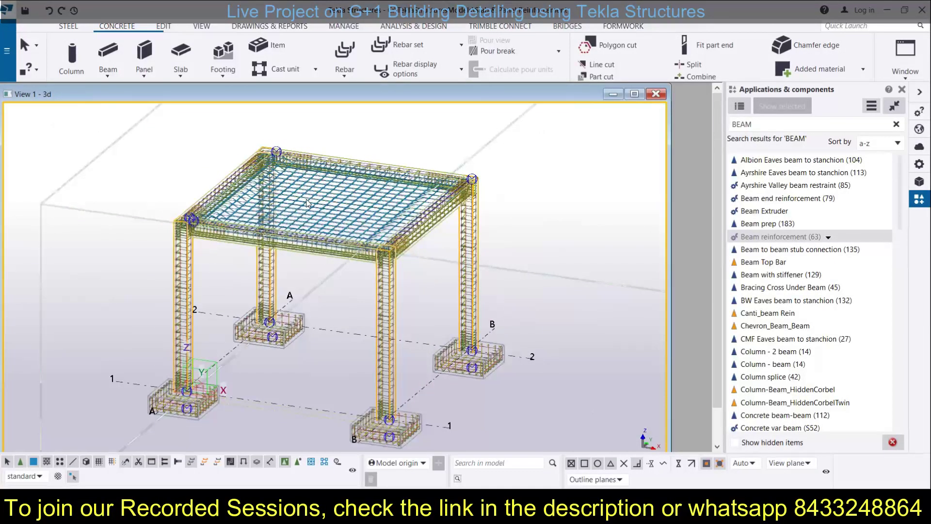
pyautogui.scroll(-1, 356, 199)
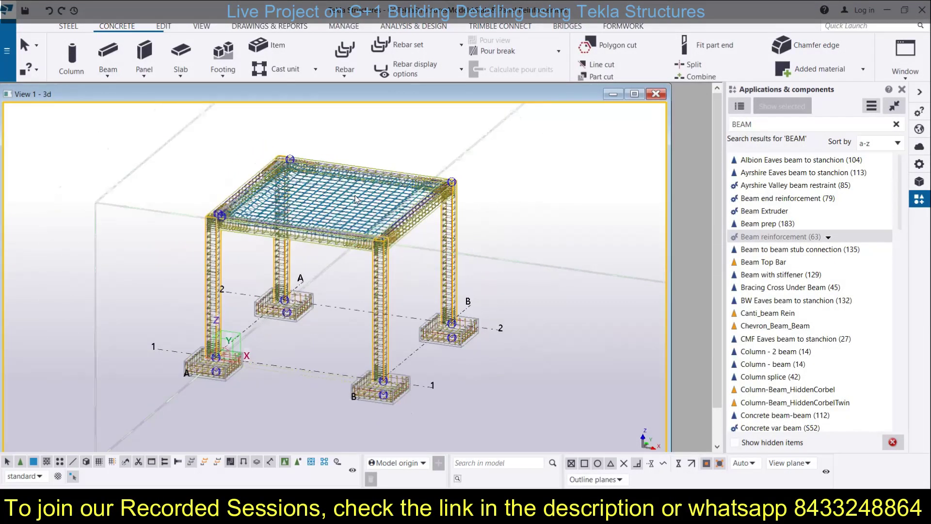
pyautogui.hotkey('ctrl', '4')
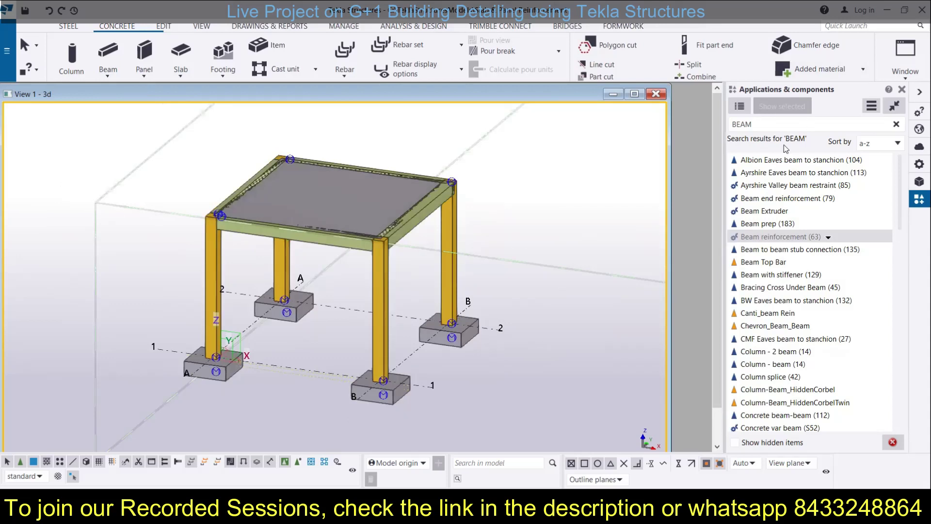
# Search the component catalog for STARTE and apply Starter bars for footing (87) to the four pad footings
pyautogui.click(795, 124)
pyautogui.write('STARTE')
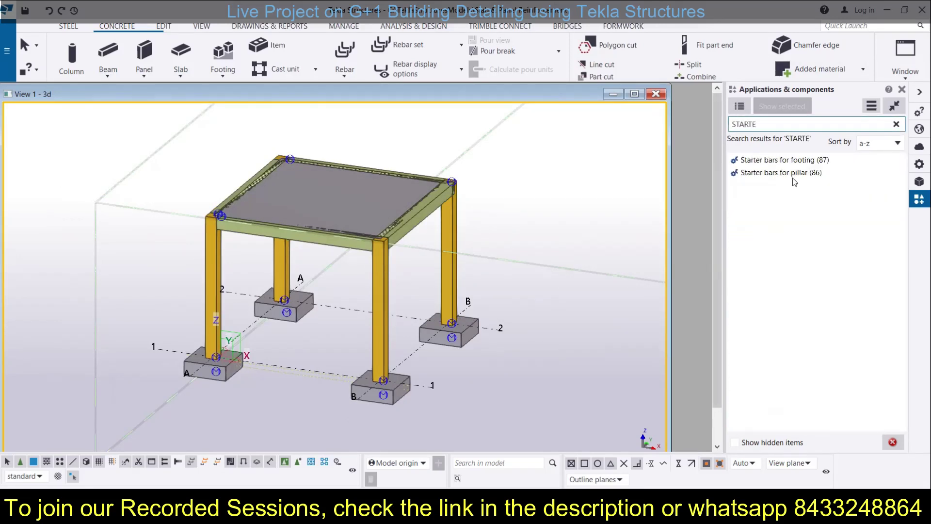
pyautogui.click(787, 161)
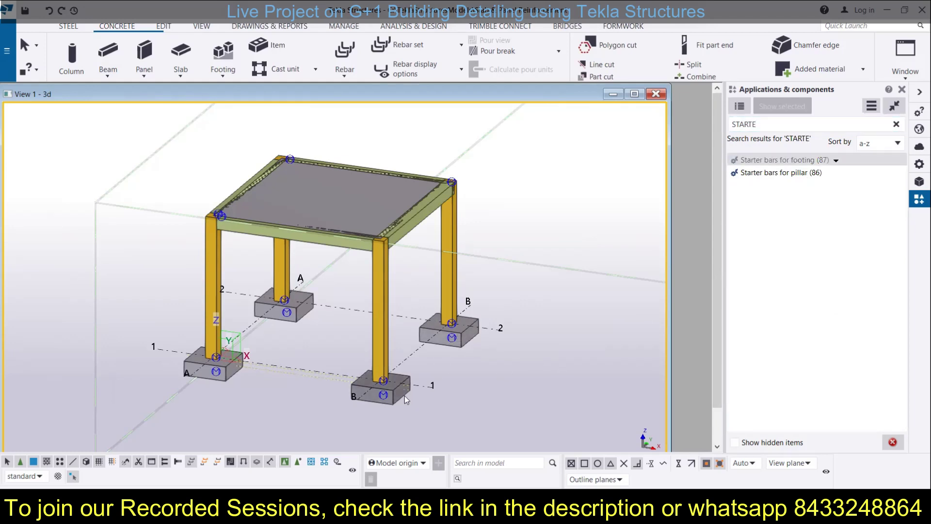
pyautogui.click(468, 337)
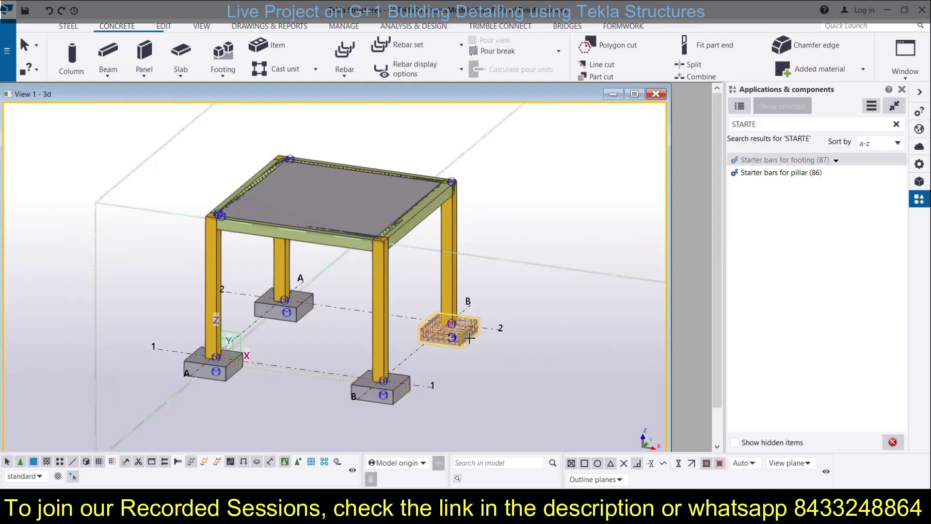
pyautogui.click(226, 373)
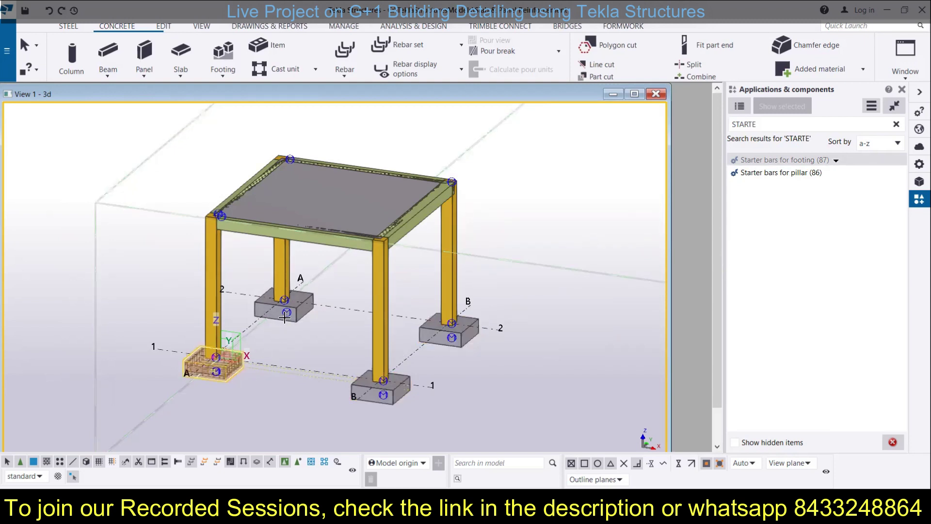
pyautogui.click(284, 315)
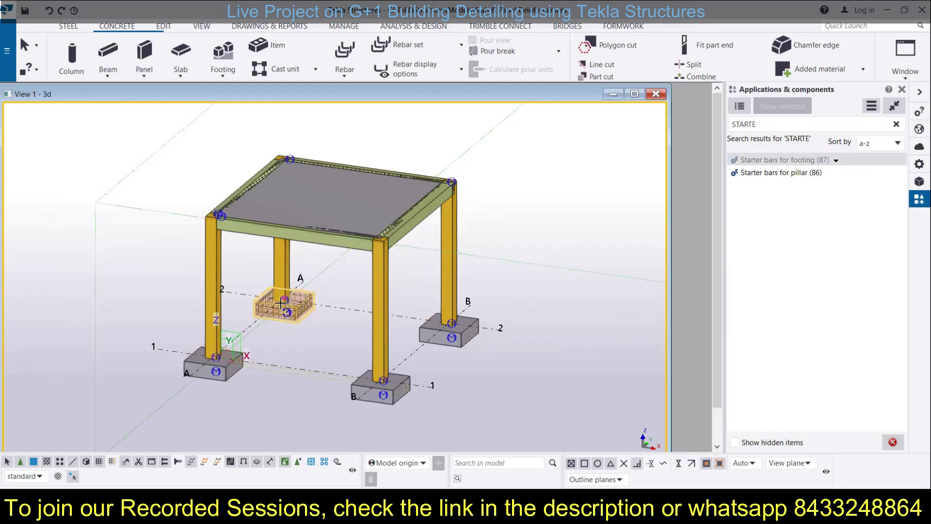
# Show the parts as wireframe and examine the starter bars where the columns meet the footings
pyautogui.hotkey('ctrl', '2')
pyautogui.scroll(1, 209, 350)
pyautogui.scroll(6, 209, 350)
pyautogui.scroll(-5, 224, 234)
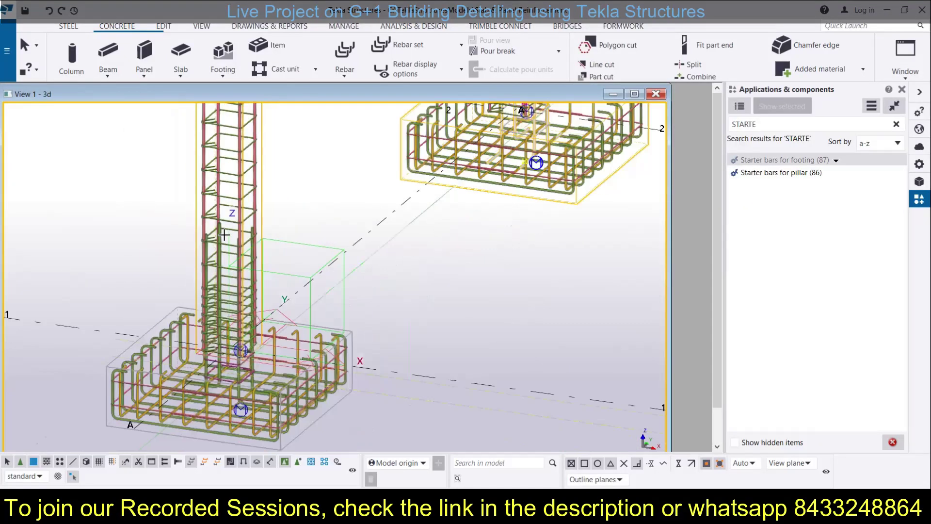
pyautogui.scroll(-2, 285, 248)
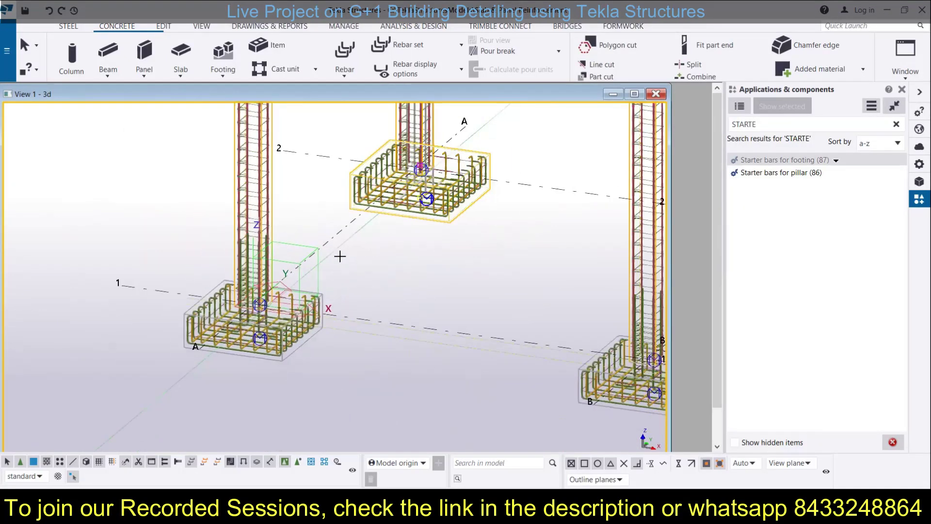
pyautogui.scroll(-4, 347, 254)
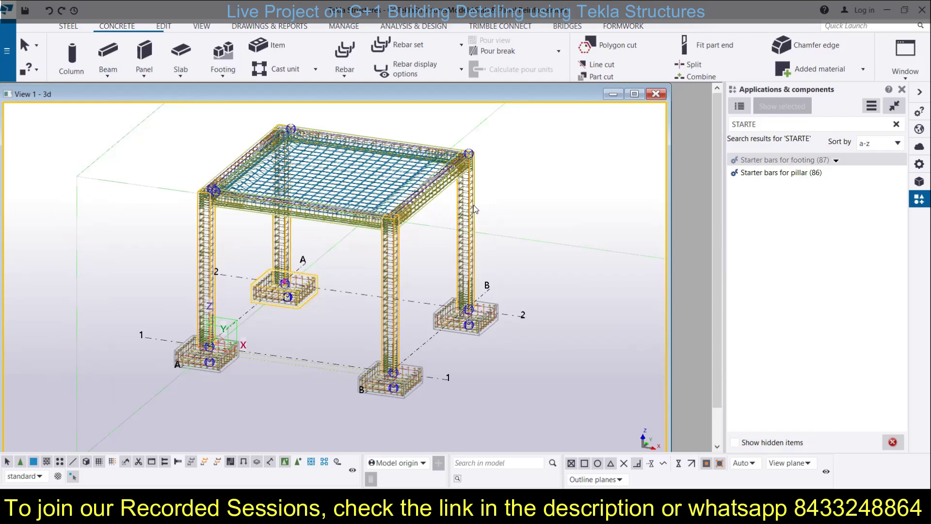
# End the starter bar command, clear the selection and fit the work area to the entire model
pyautogui.scroll(-2, 473, 205)
pyautogui.moveTo(522, 190); pyautogui.dragTo(388, 210, button='middle')
pyautogui.scroll(-5, 370, 201)
pyautogui.moveTo(372, 265); pyautogui.dragTo(264, 307, button='middle')
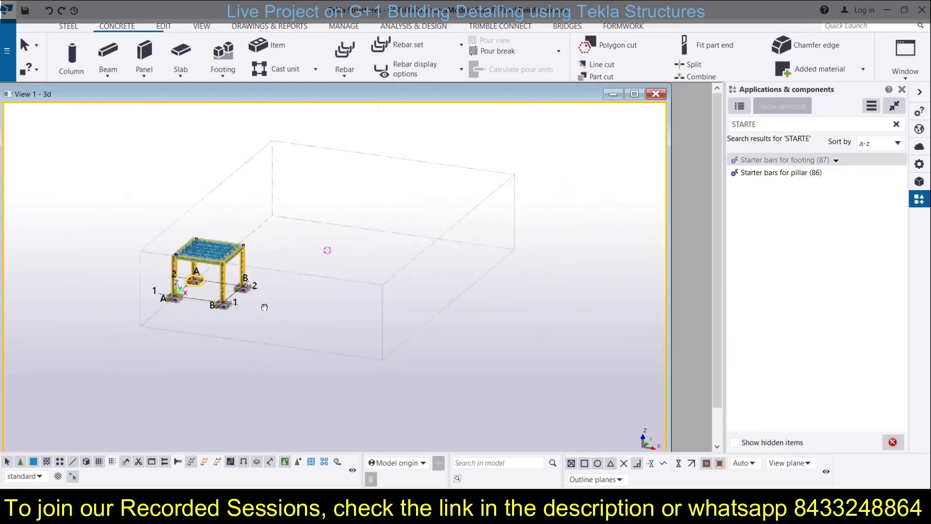
pyautogui.rightClick(312, 385)
pyautogui.click(241, 365)
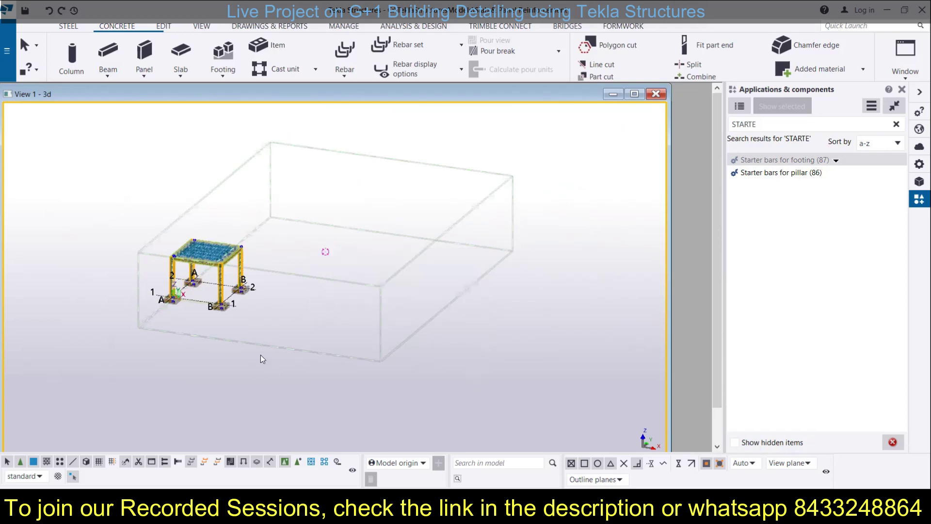
pyautogui.rightClick(320, 315)
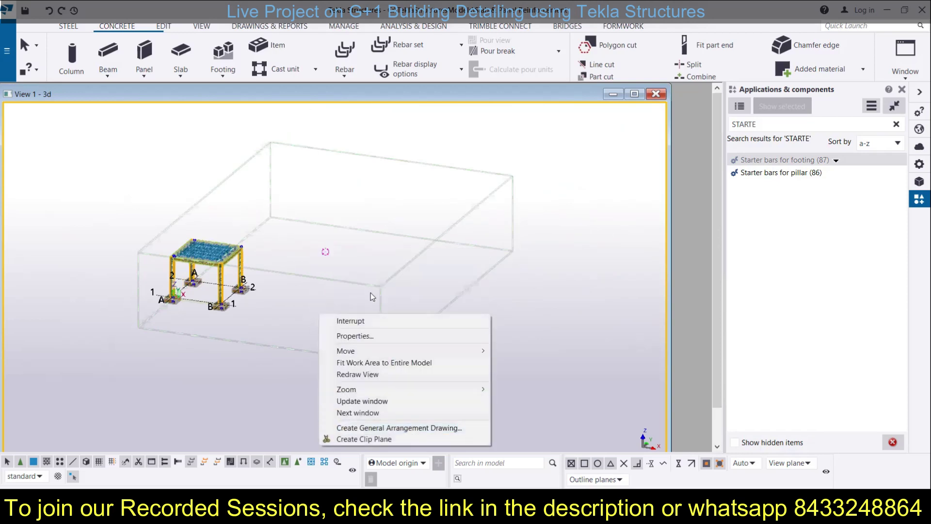
pyautogui.click(376, 362)
# Redraw the 3D view and fit the work area to the entire model again
pyautogui.scroll(-5, 342, 195)
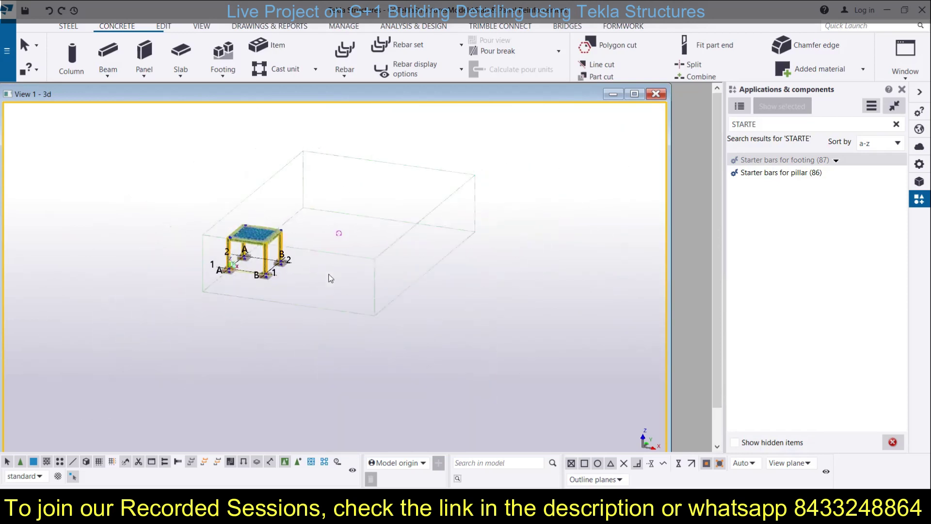
pyautogui.rightClick(330, 294)
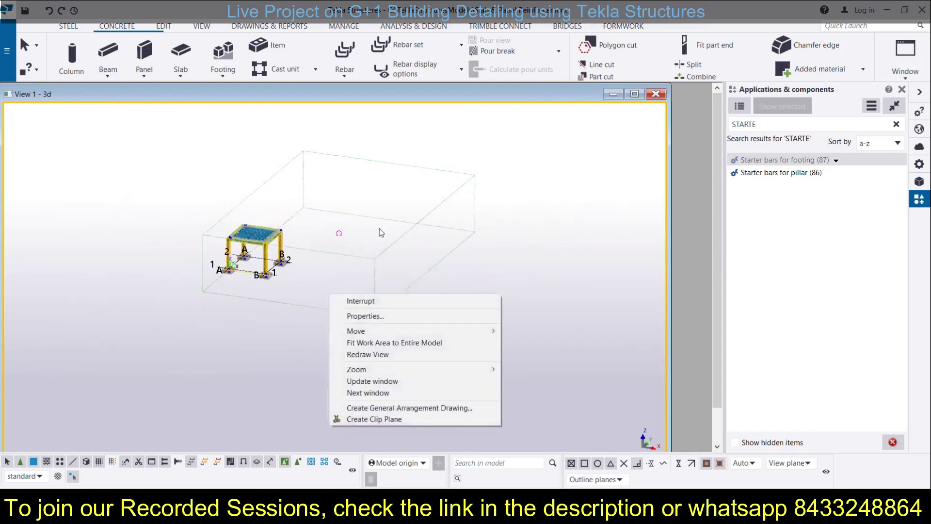
pyautogui.click(368, 354)
pyautogui.rightClick(348, 292)
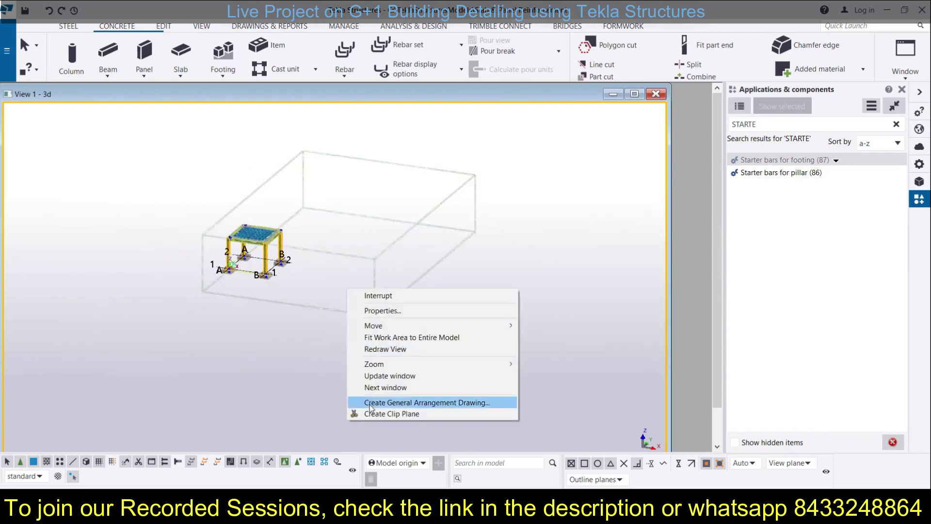
pyautogui.click(379, 338)
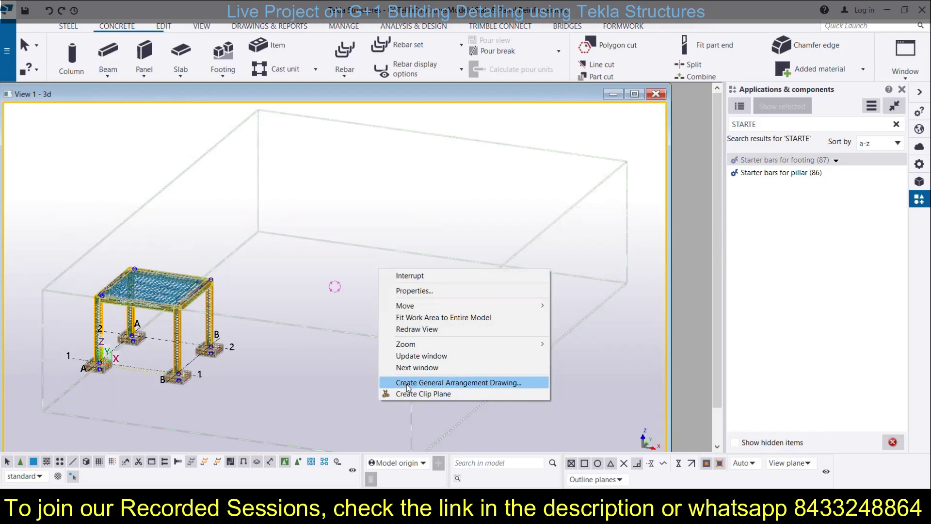
# Create a general arrangement drawing from the 3d model view
pyautogui.click(406, 383)
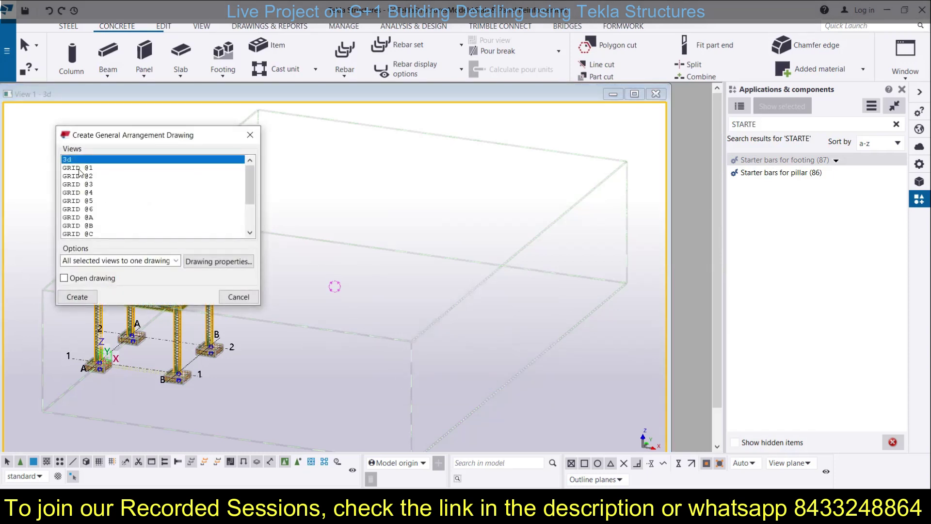
pyautogui.click(82, 193)
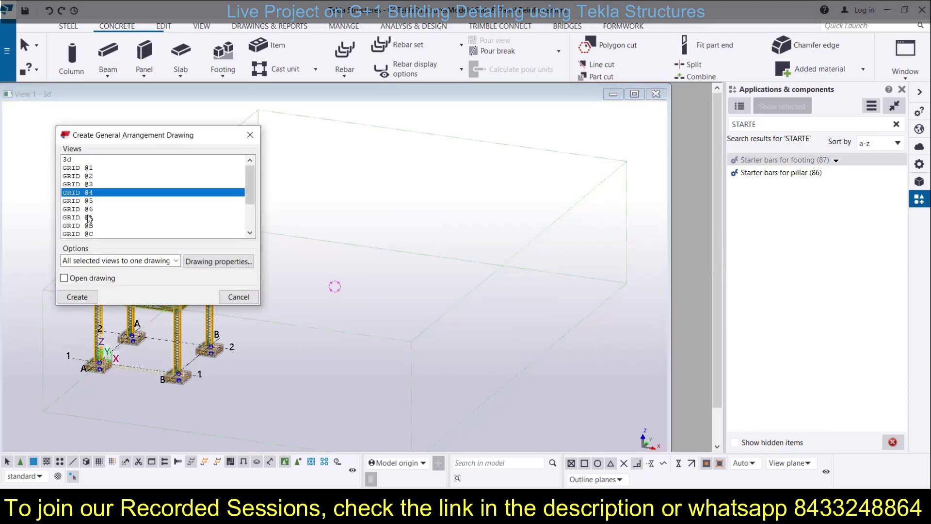
pyautogui.click(88, 218)
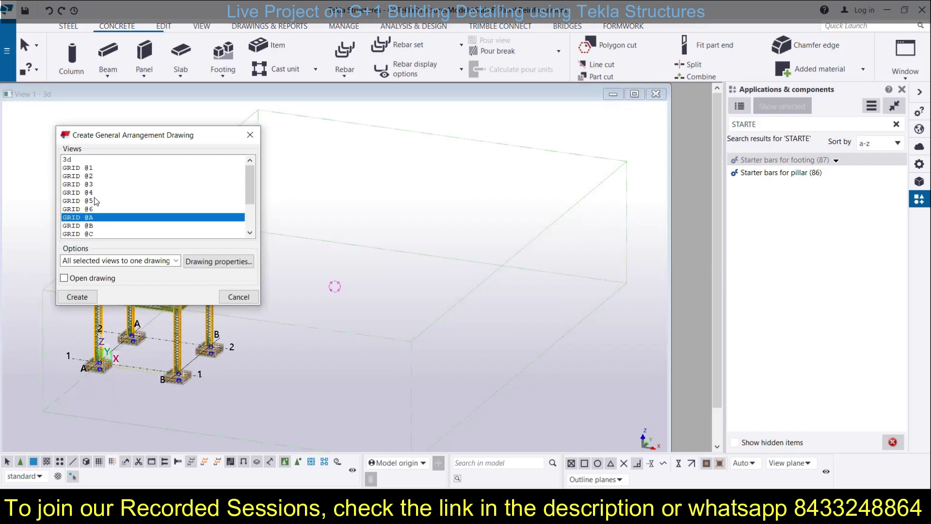
pyautogui.click(69, 160)
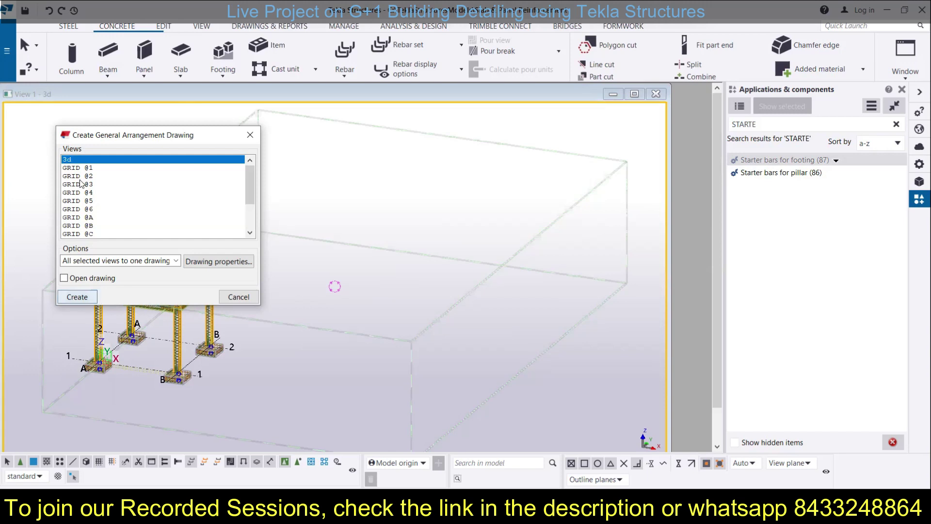
pyautogui.click(86, 298)
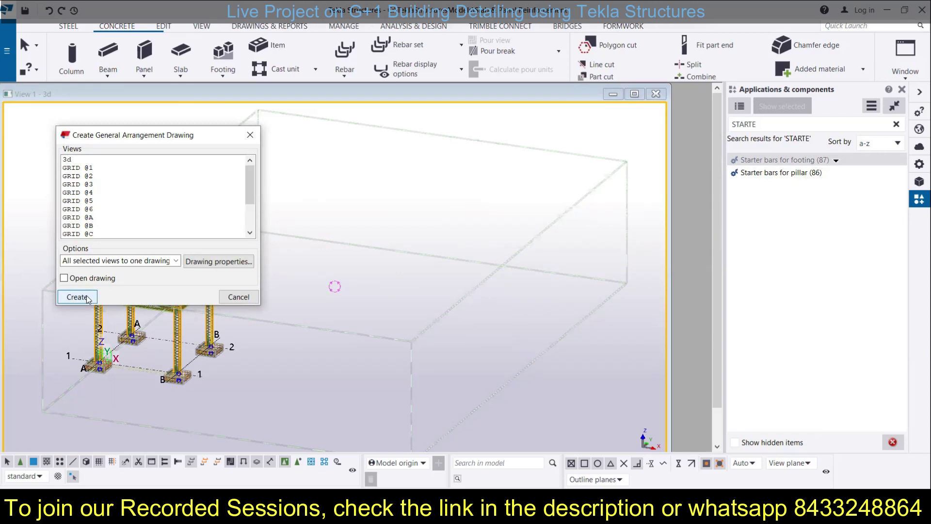
# Examine the reinforced frame, footings and grid labels in the general arrangement drawing's 3d view
pyautogui.scroll(3, 378, 215)
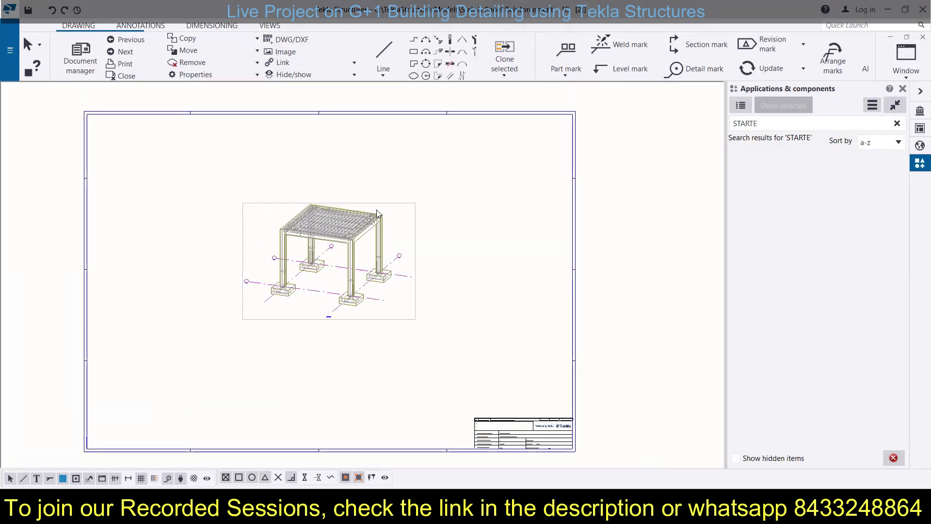
pyautogui.scroll(2, 280, 222)
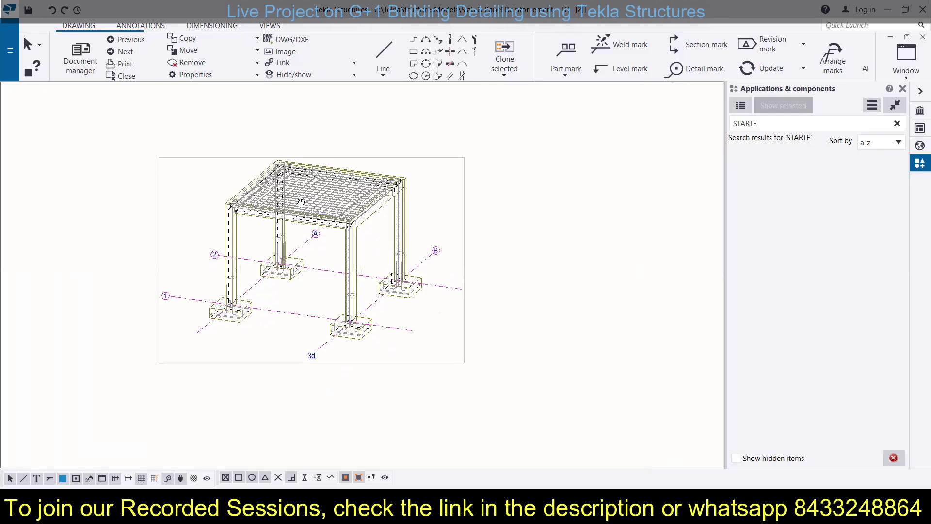
pyautogui.scroll(2, 221, 292)
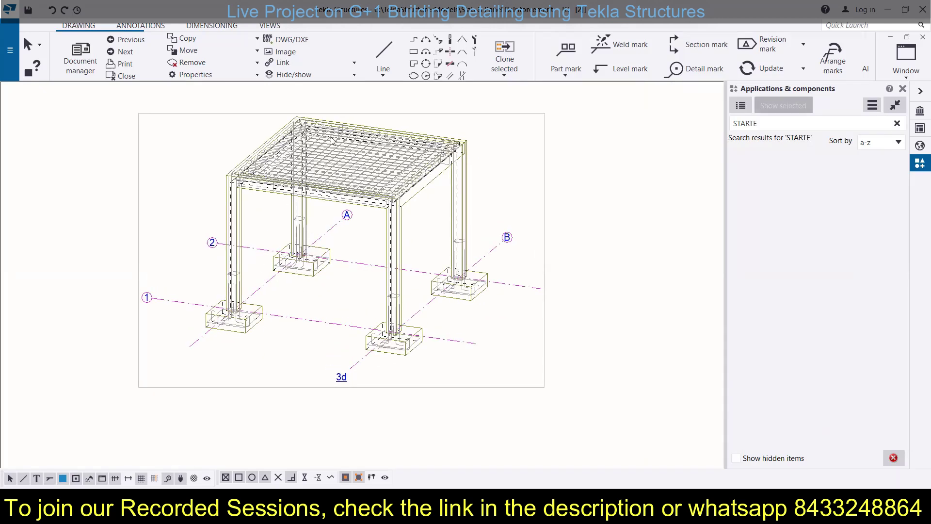
pyautogui.scroll(2, 356, 135)
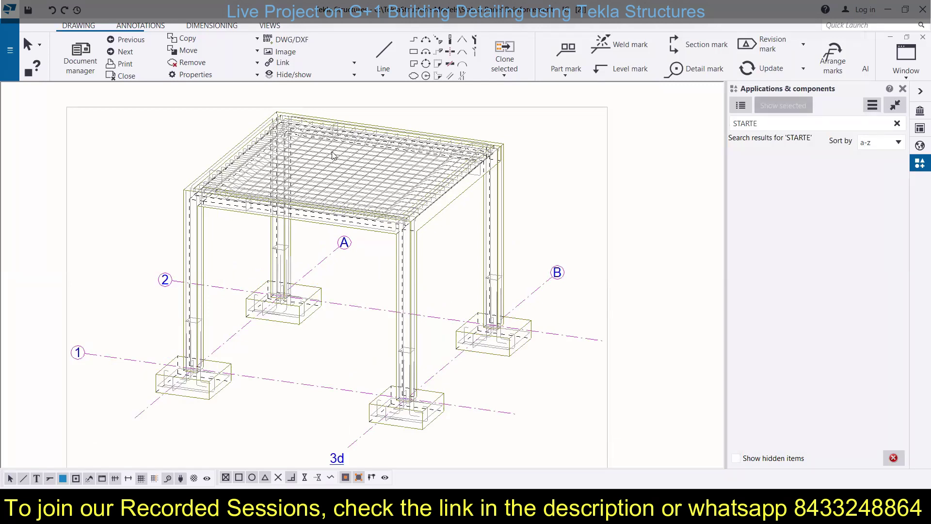
pyautogui.scroll(-5, 358, 165)
pyautogui.scroll(3, 328, 307)
pyautogui.scroll(-2, 322, 286)
pyautogui.moveTo(326, 269); pyautogui.dragTo(309, 310, button='middle')
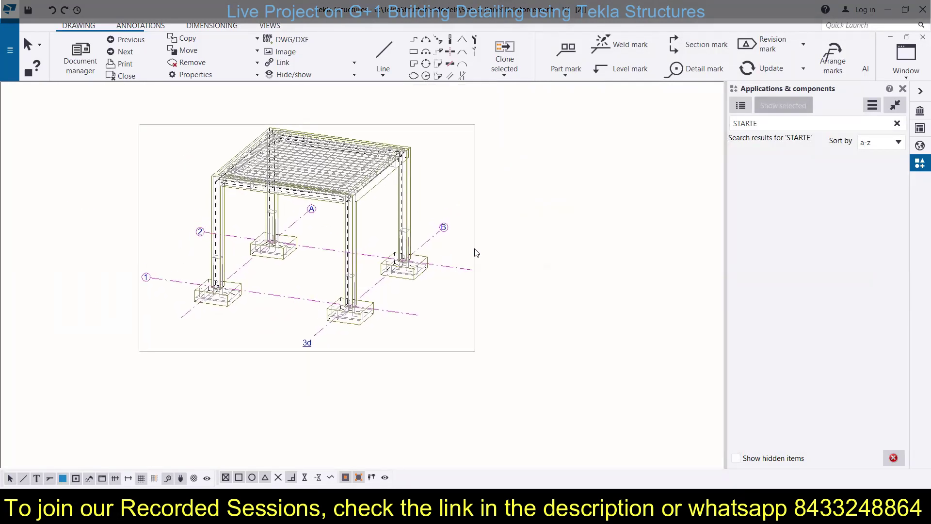
# Open the general arrangement drawing properties and place the dialog clear of the drawing view
pyautogui.doubleClick(573, 199)
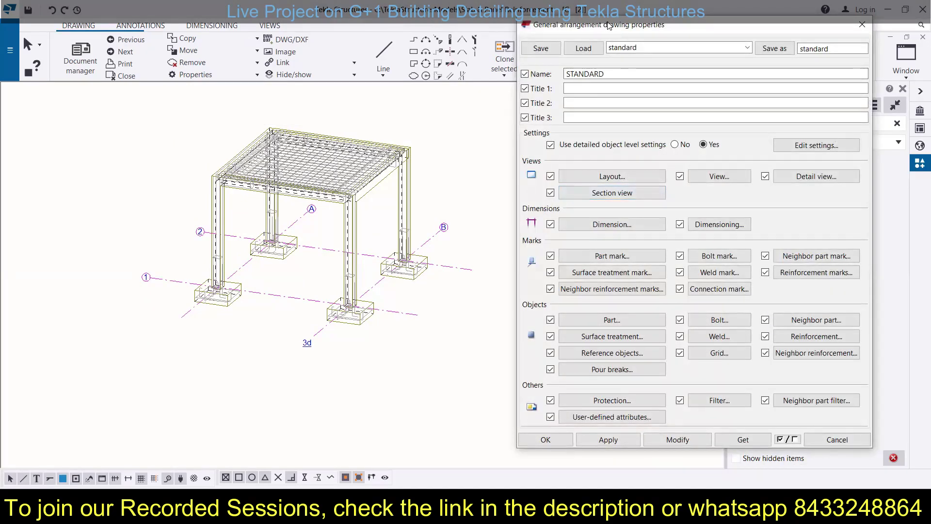
pyautogui.moveTo(612, 25); pyautogui.dragTo(664, 29)
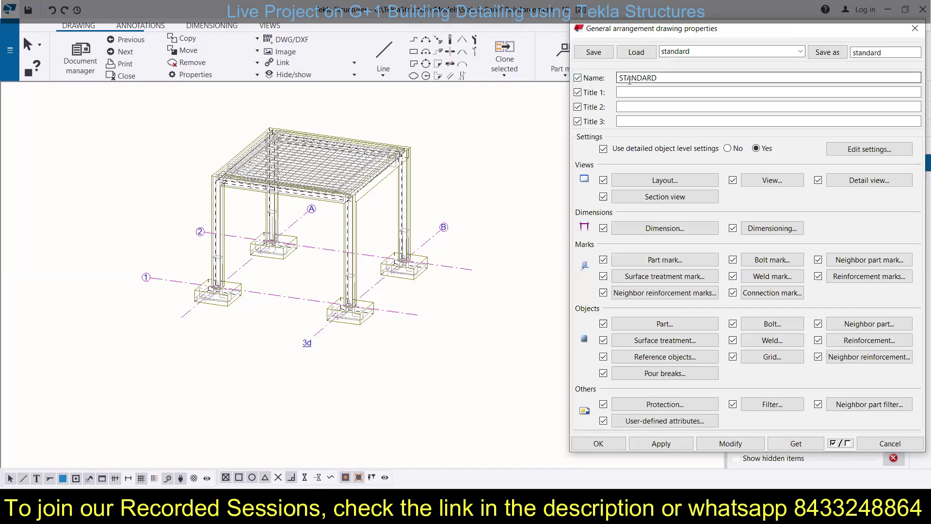
pyautogui.moveTo(620, 80); pyautogui.dragTo(658, 85)
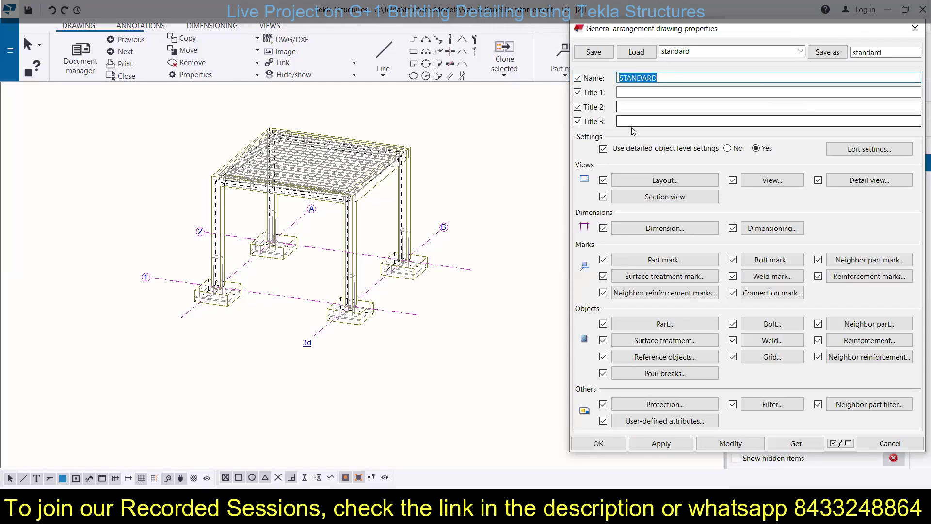
# Review the drawing's layout properties, including the layout choices, hidden-object listing and size definition mode, and close them without changes
pyautogui.click(655, 180)
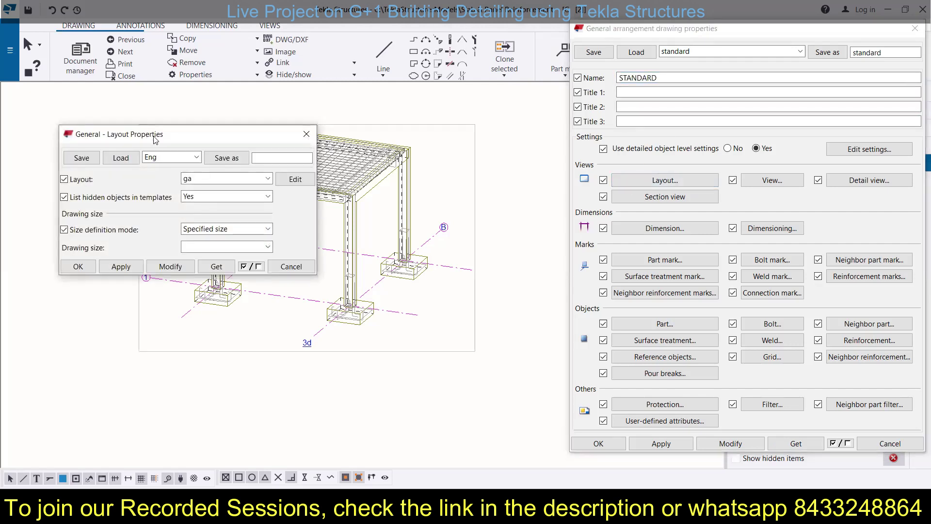
pyautogui.moveTo(149, 138); pyautogui.dragTo(552, 111)
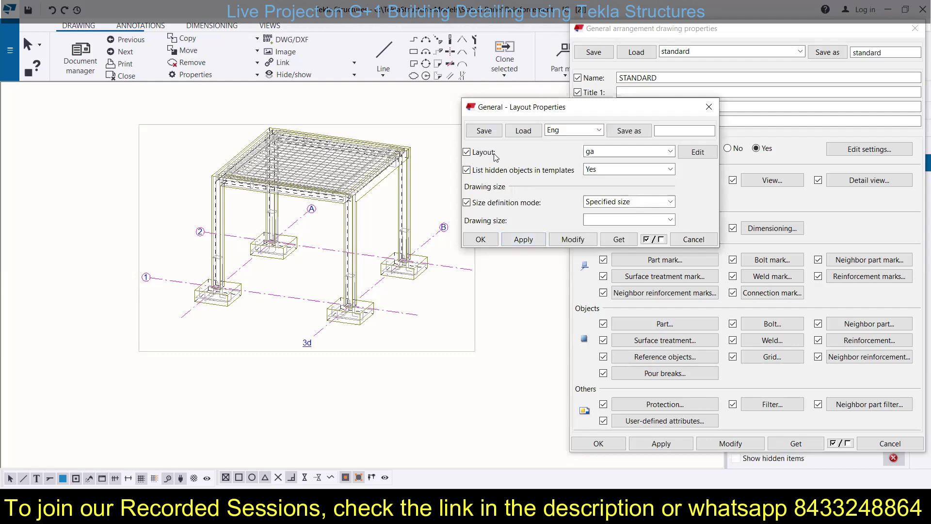
pyautogui.click(604, 153)
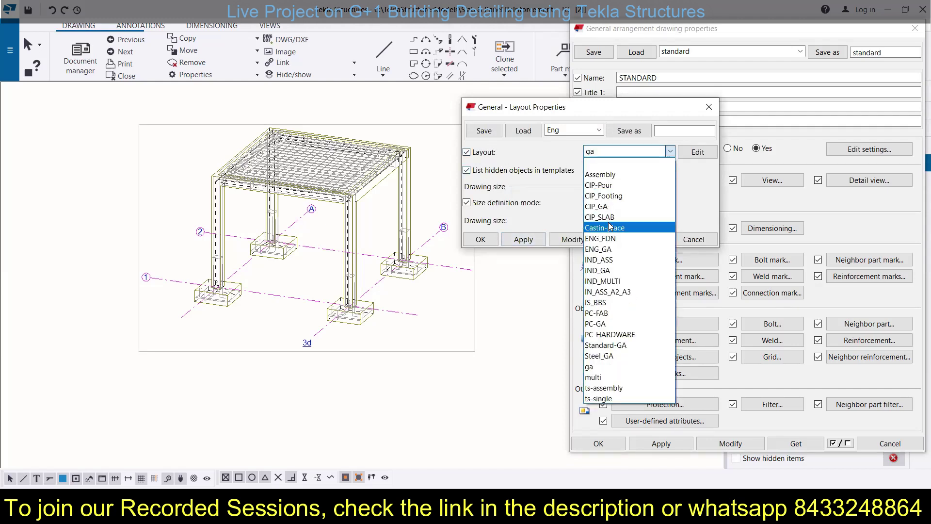
pyautogui.click(621, 152)
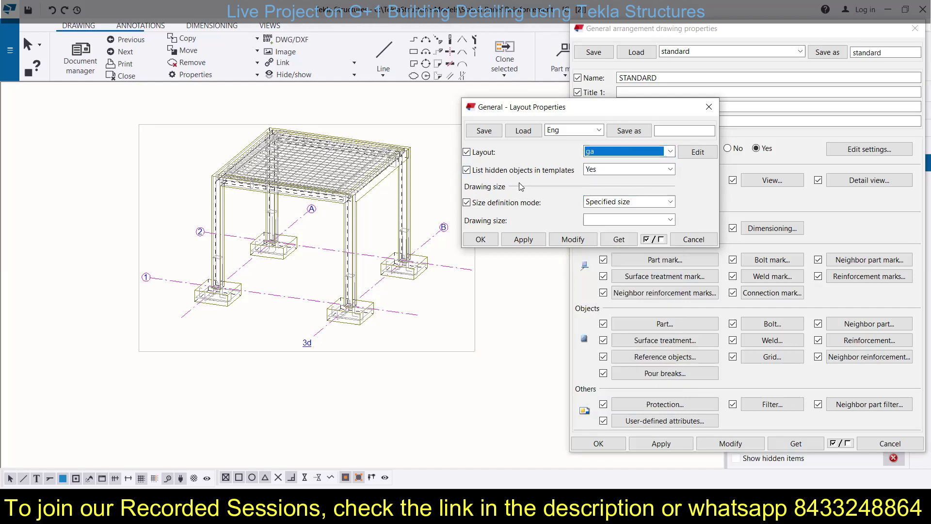
pyautogui.click(604, 204)
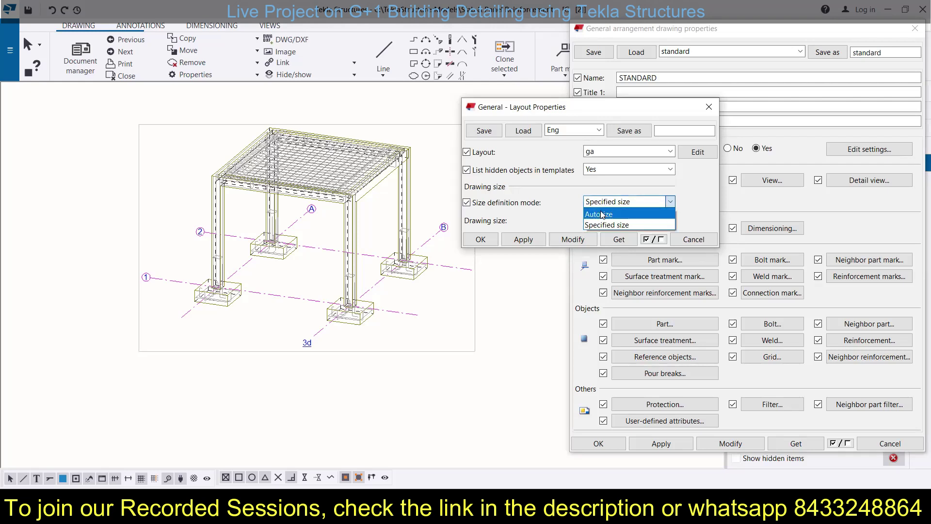
pyautogui.click(615, 170)
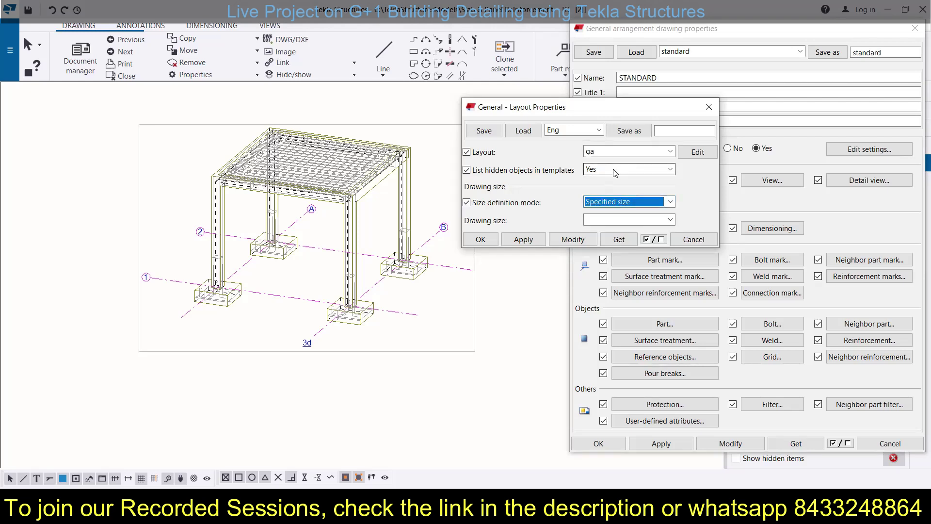
pyautogui.click(615, 171)
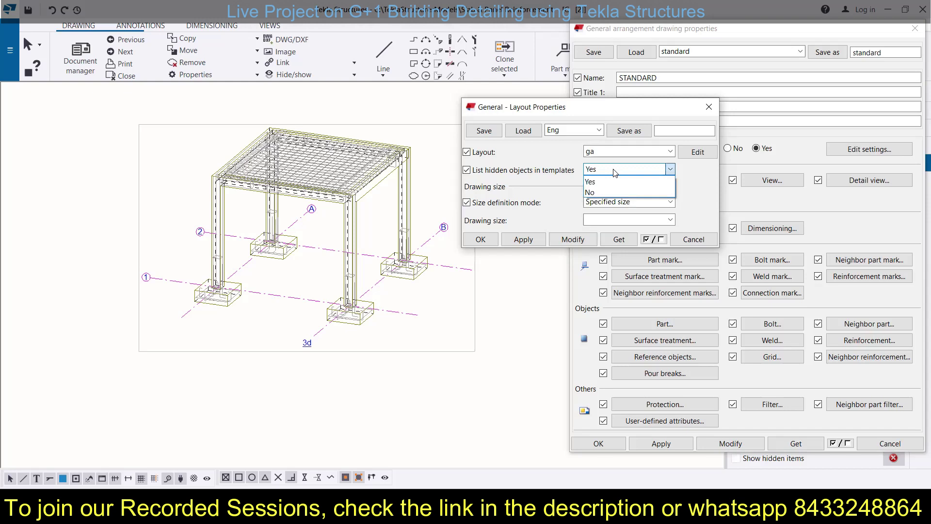
pyautogui.click(553, 203)
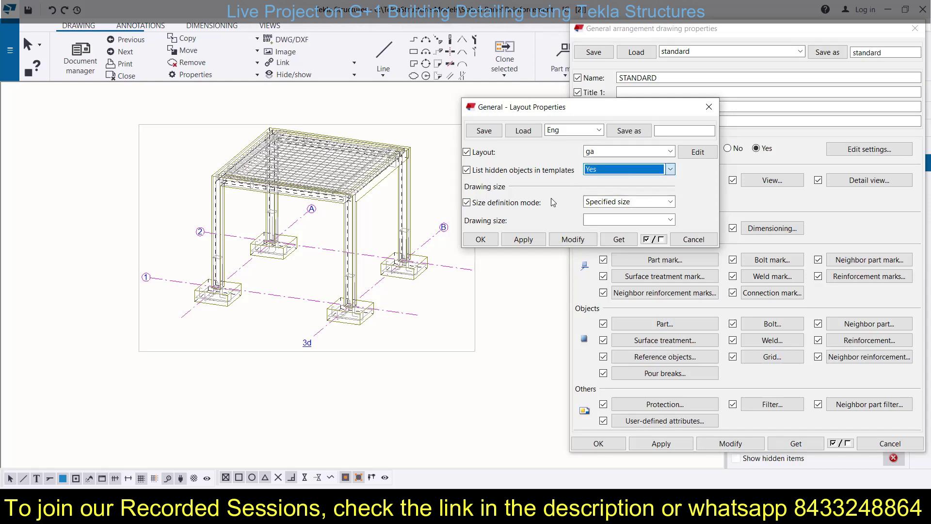
pyautogui.click(693, 239)
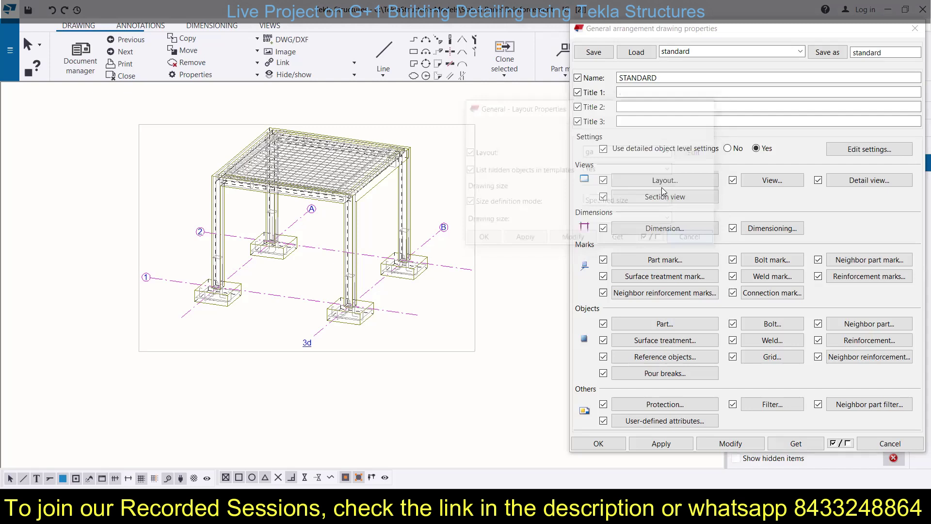
# Open the drawing's view properties and modify the view scale to 1/20
pyautogui.click(747, 180)
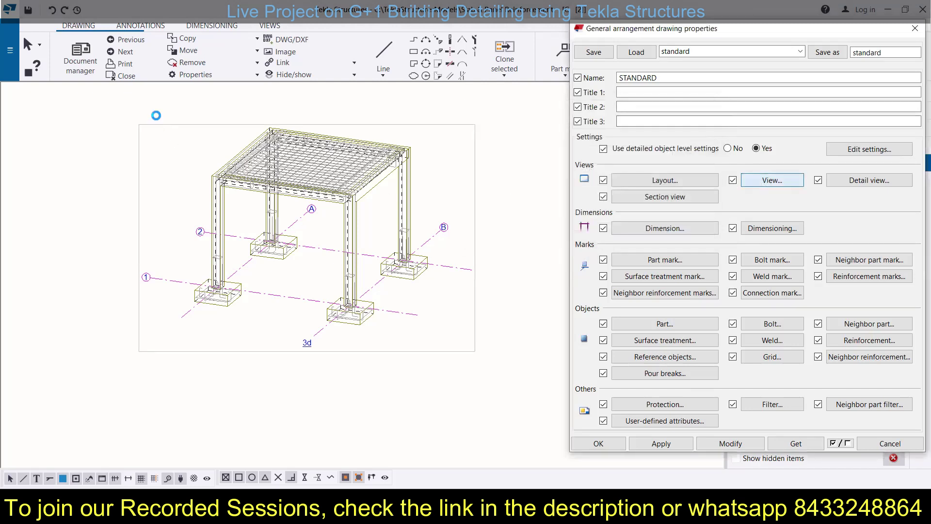
pyautogui.moveTo(170, 136); pyautogui.dragTo(655, 99)
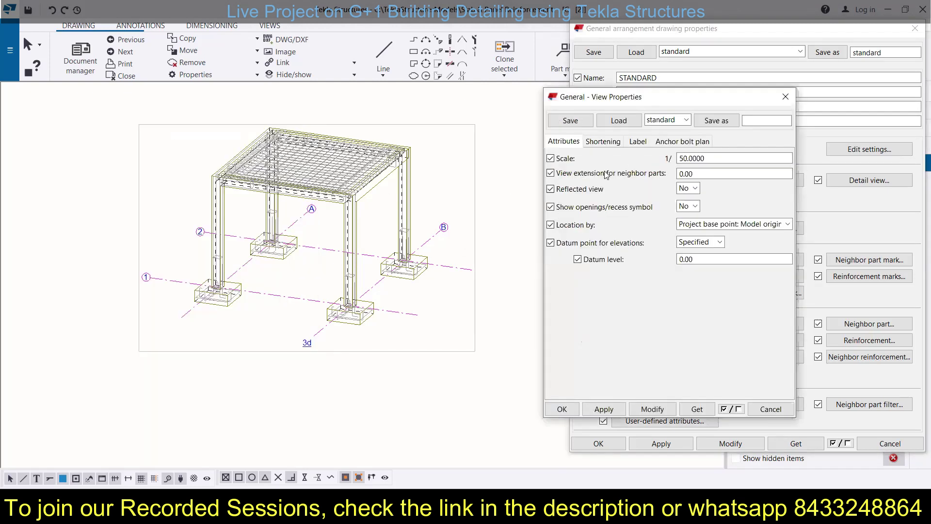
pyautogui.scroll(-2, 297, 165)
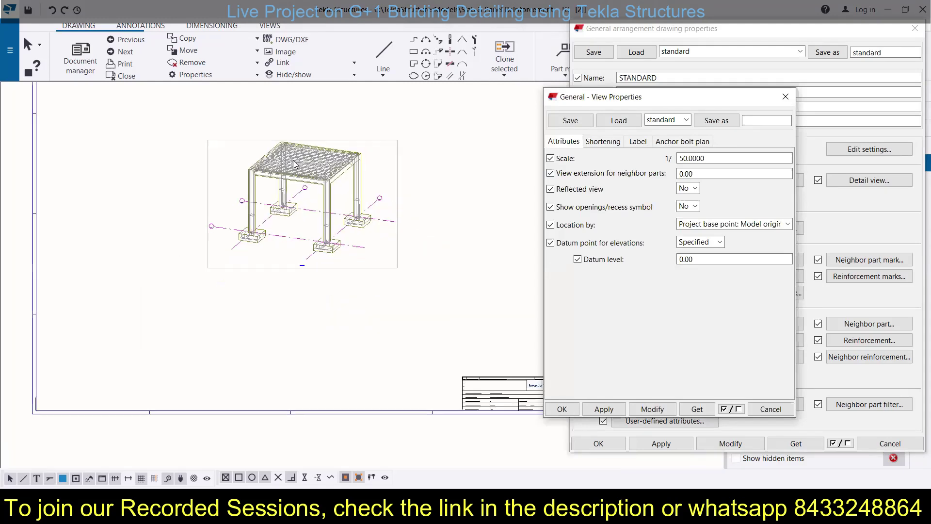
pyautogui.doubleClick(719, 159)
pyautogui.write('20')
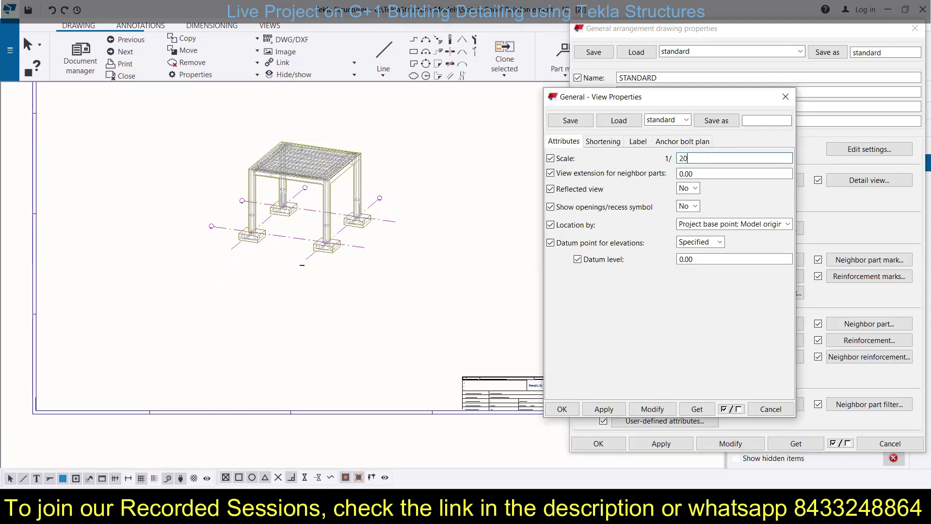
pyautogui.click(659, 410)
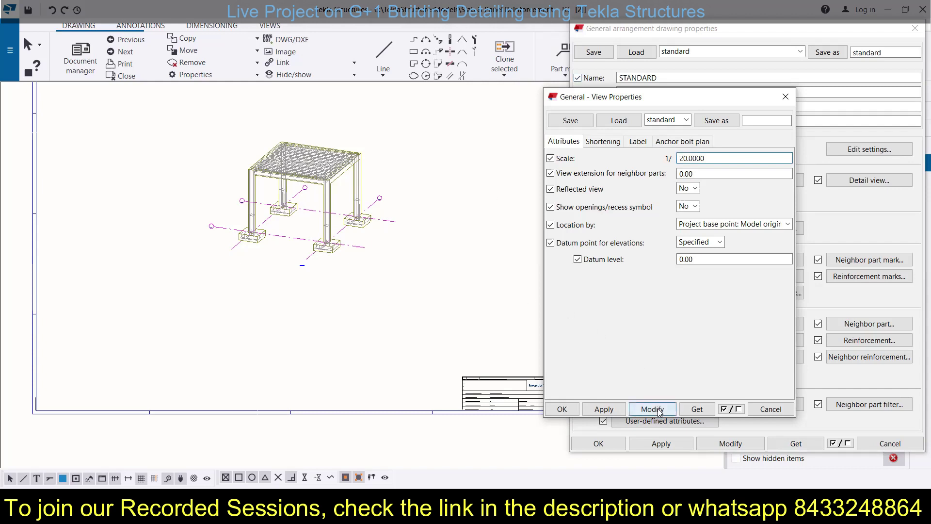
pyautogui.scroll(-1, 302, 221)
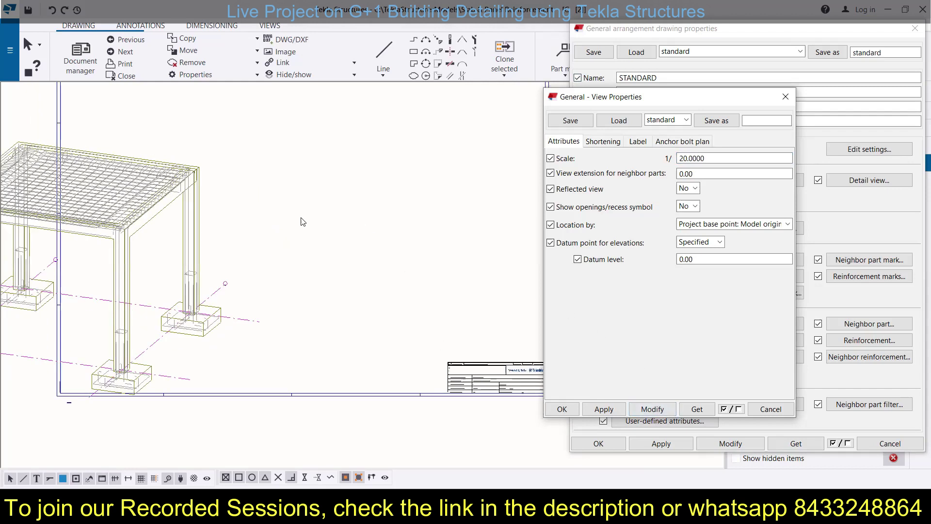
# Modify the drawing view scale to 1/100
pyautogui.moveTo(707, 158); pyautogui.dragTo(655, 161)
pyautogui.write('100')
pyautogui.click(648, 411)
# Modify the drawing view scale to 1/50
pyautogui.moveTo(704, 158); pyautogui.dragTo(675, 162)
pyautogui.write('50')
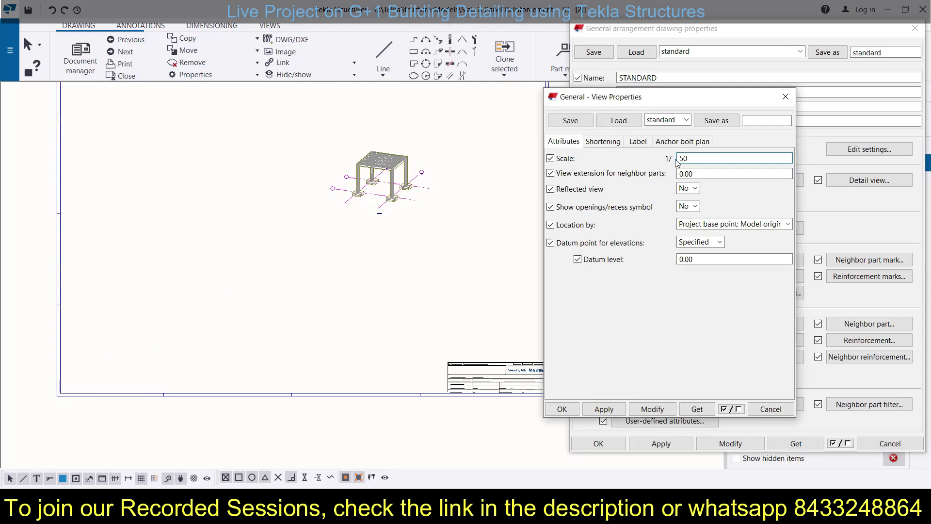
pyautogui.click(655, 409)
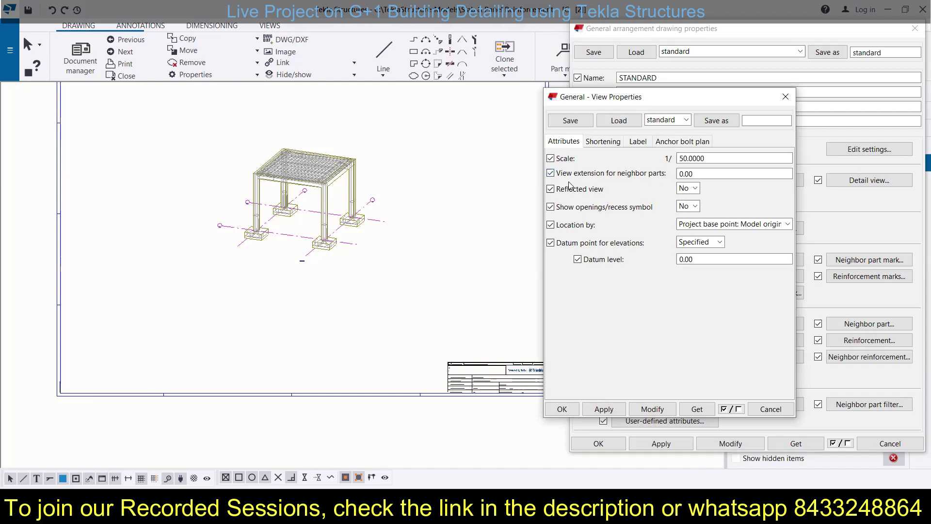
# Review the openings/recess symbol option, the part shortening settings and the view label settings against the 3d view label
pyautogui.click(695, 206)
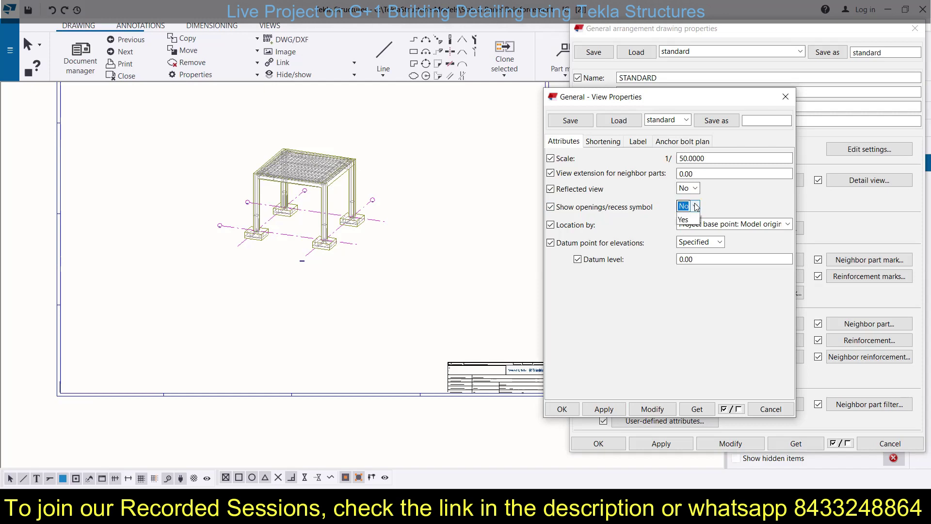
pyautogui.click(616, 229)
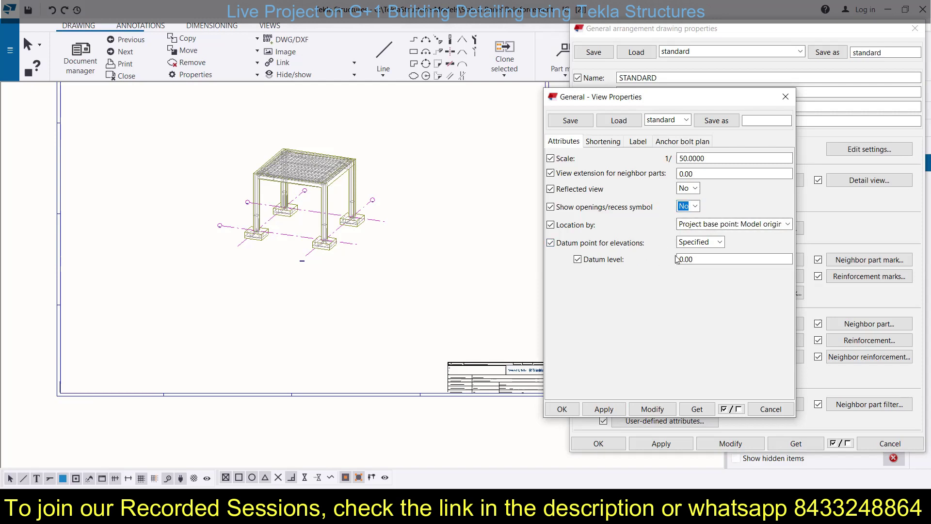
pyautogui.click(609, 144)
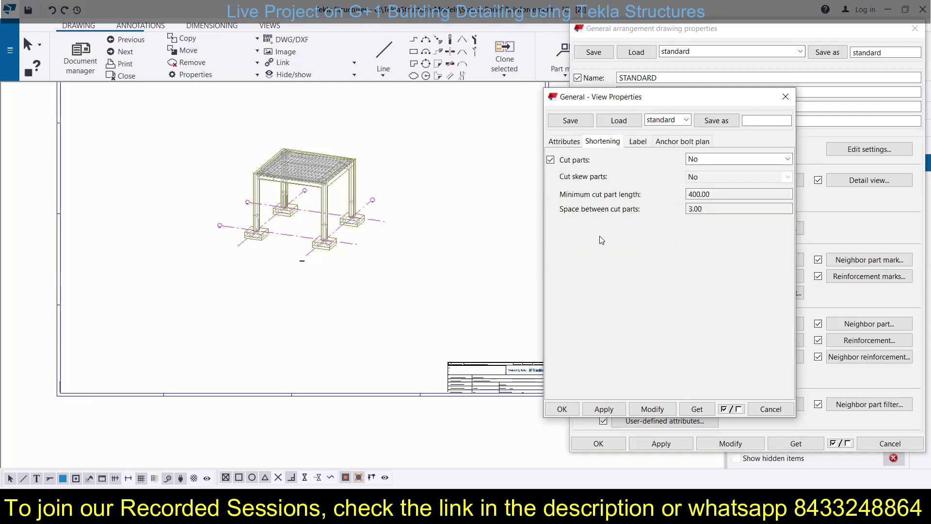
pyautogui.click(638, 142)
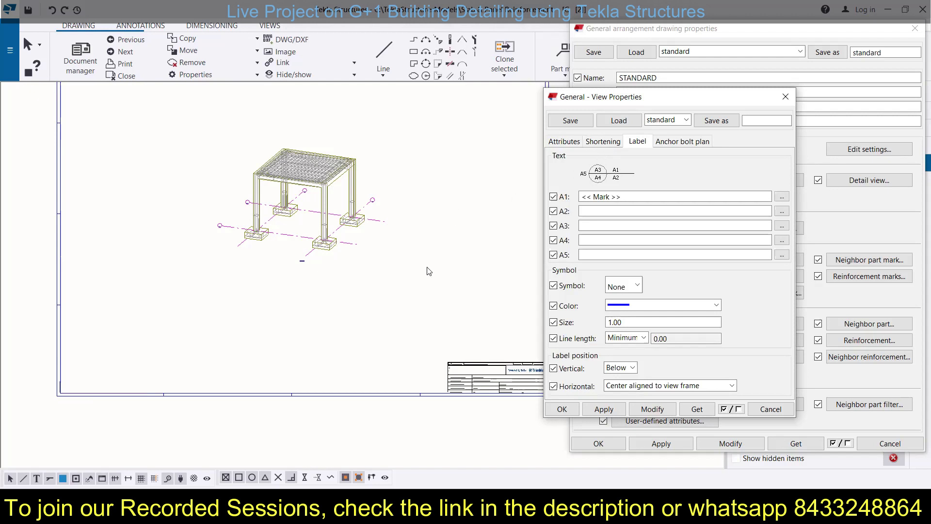
pyautogui.scroll(3, 297, 268)
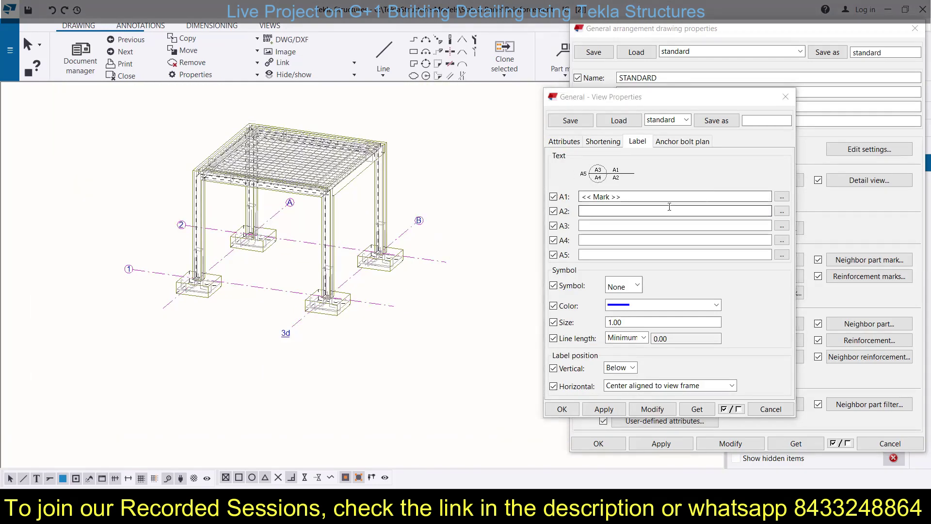
# Add the text "3D DRAWING" to the mark contents of view label A1 and modify the view
pyautogui.click(781, 196)
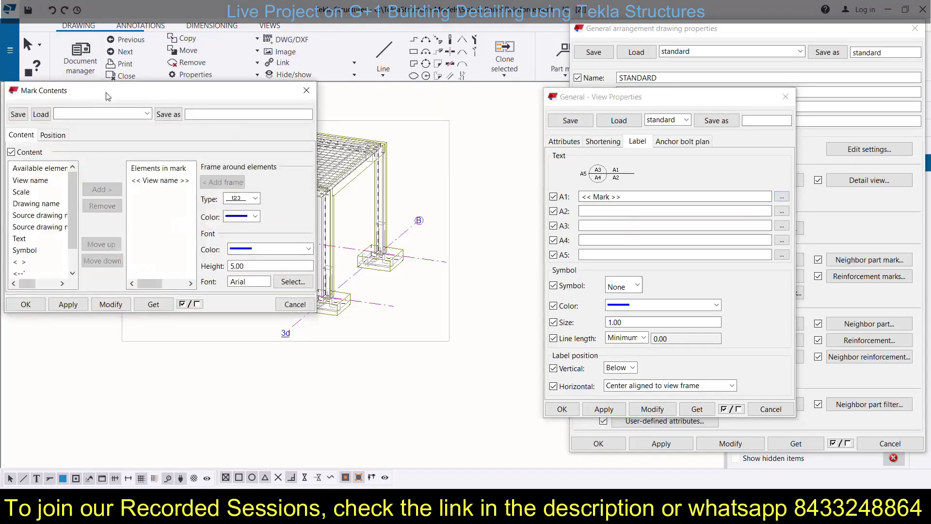
pyautogui.moveTo(111, 95); pyautogui.dragTo(641, 120)
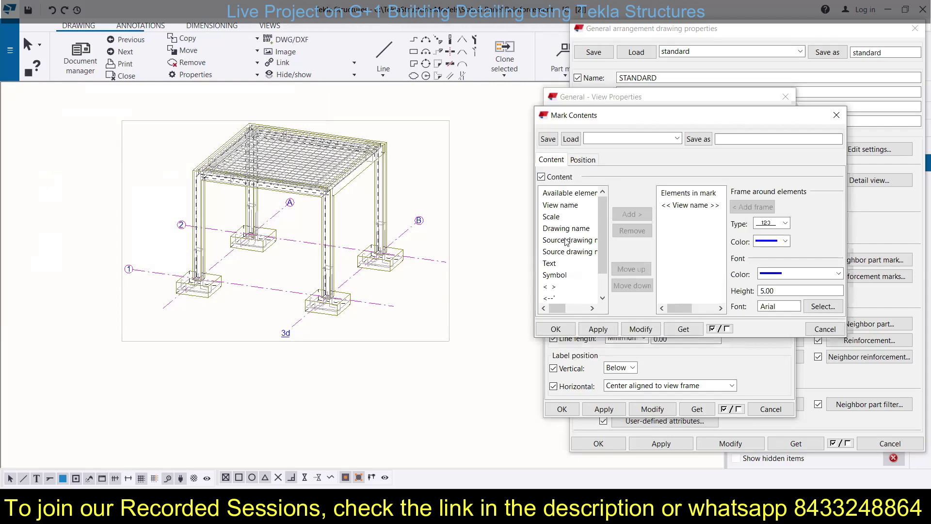
pyautogui.click(553, 264)
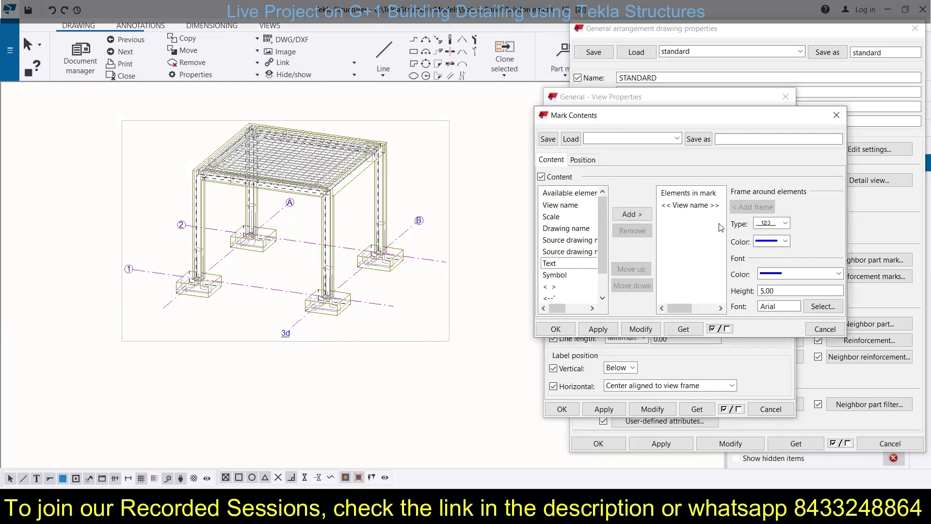
pyautogui.doubleClick(564, 266)
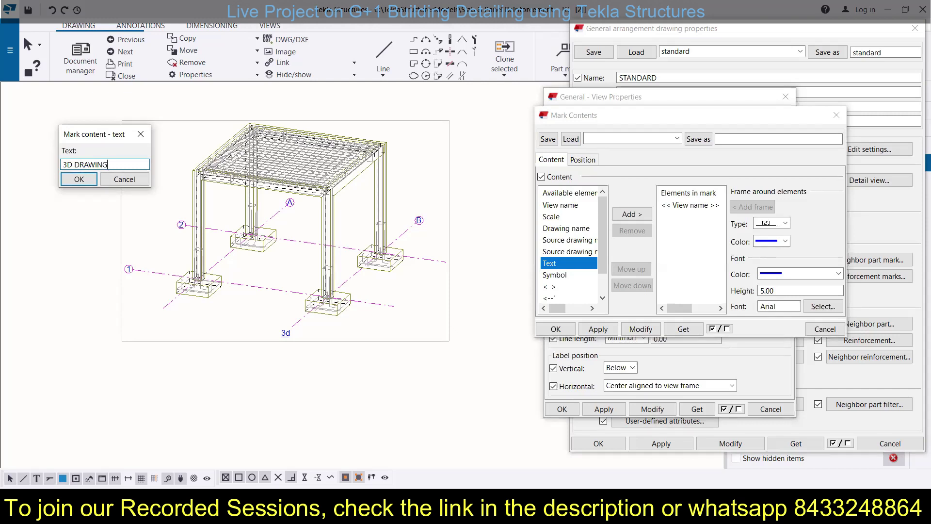
pyautogui.click(79, 179)
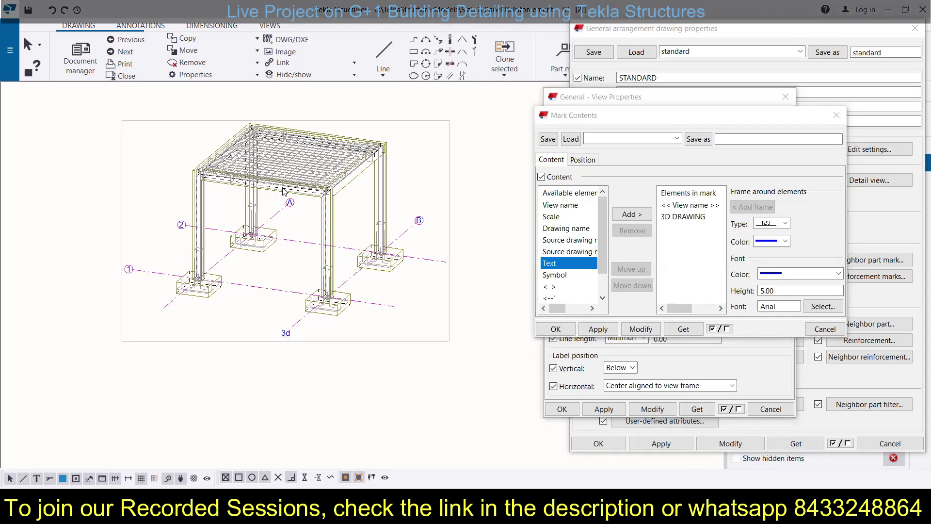
pyautogui.click(672, 216)
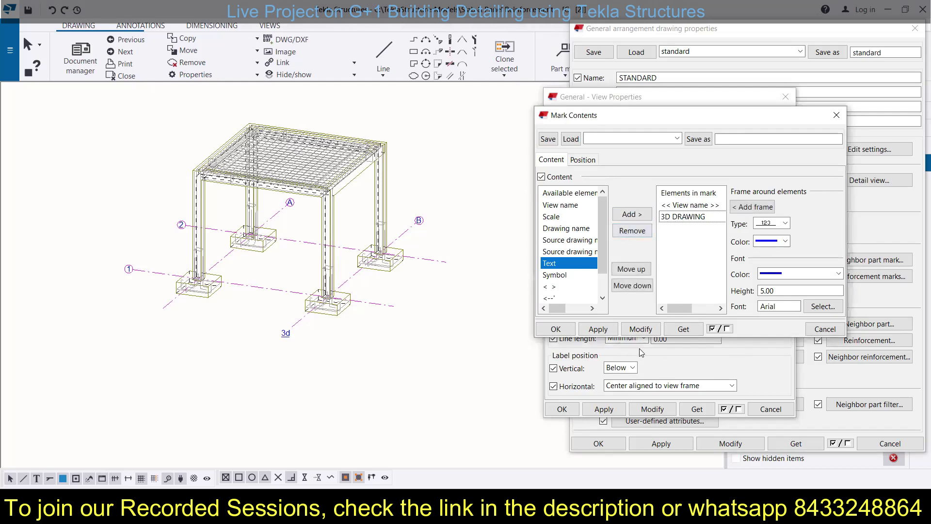
pyautogui.click(641, 330)
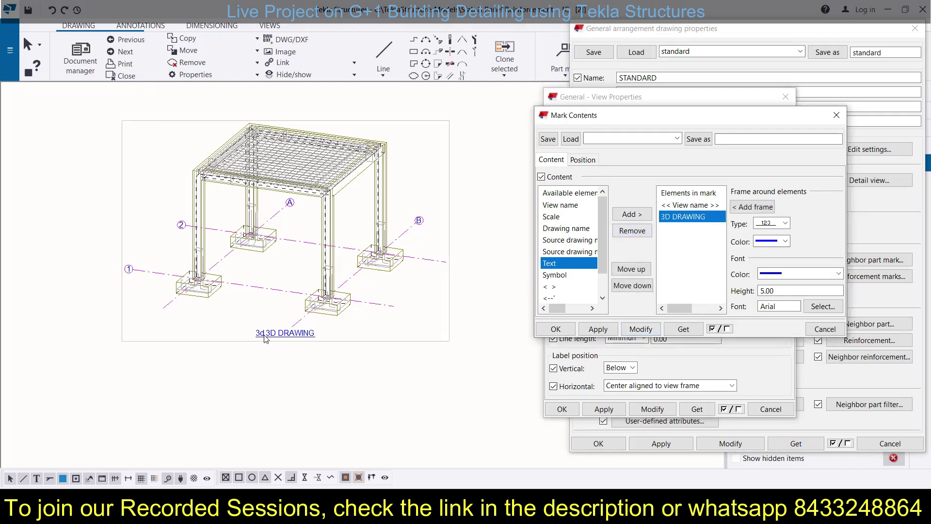
# Remove the view name element from the A1 label contents, add the scale element, and modify the view
pyautogui.click(685, 205)
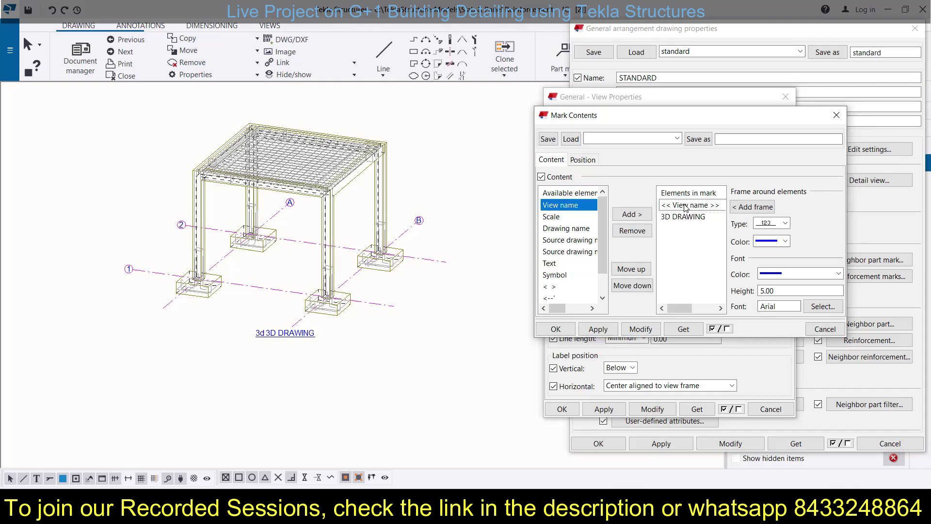
pyautogui.click(639, 230)
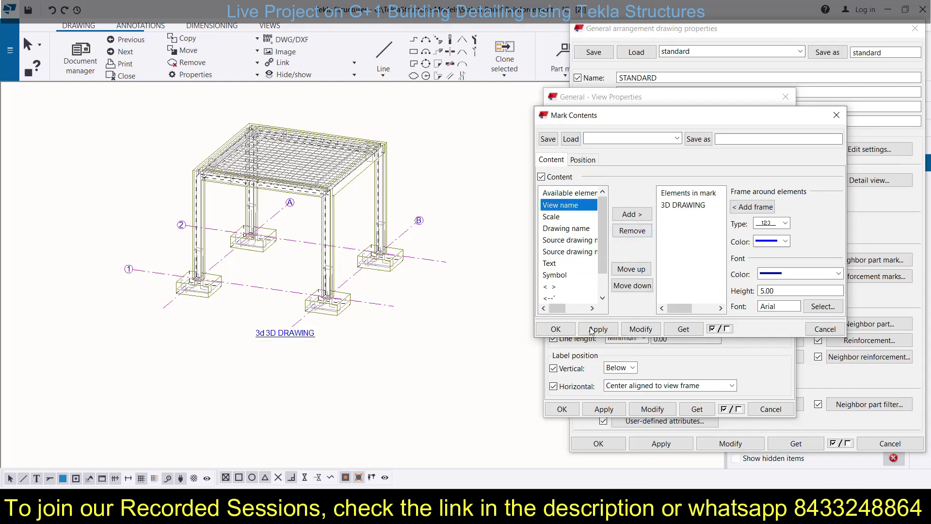
pyautogui.click(641, 330)
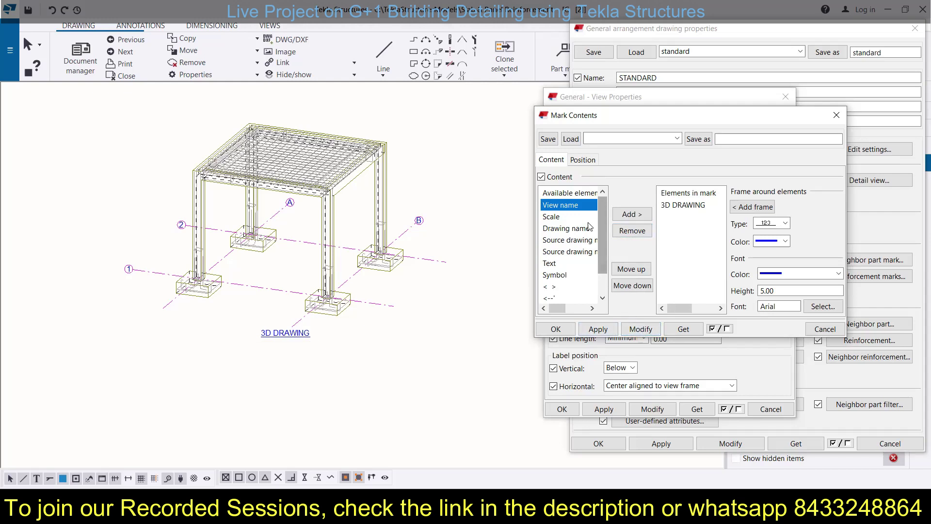
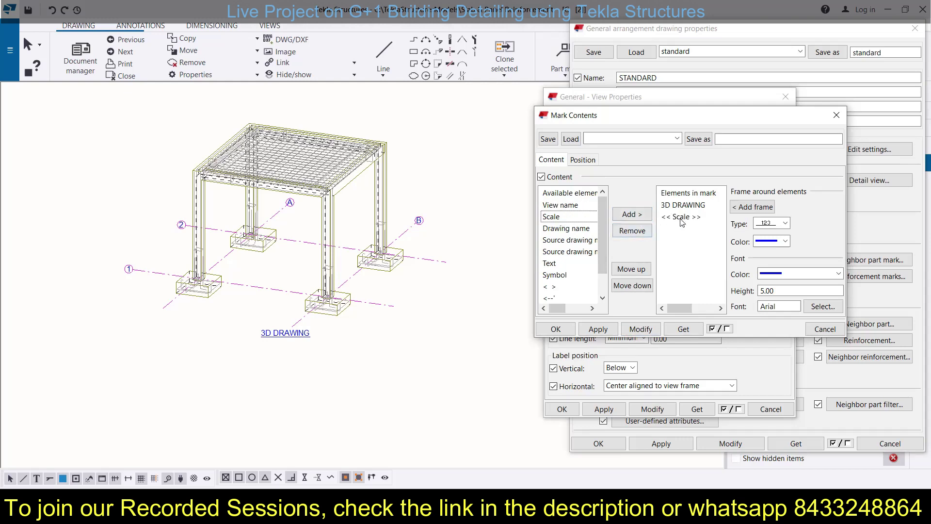
pyautogui.click(631, 269)
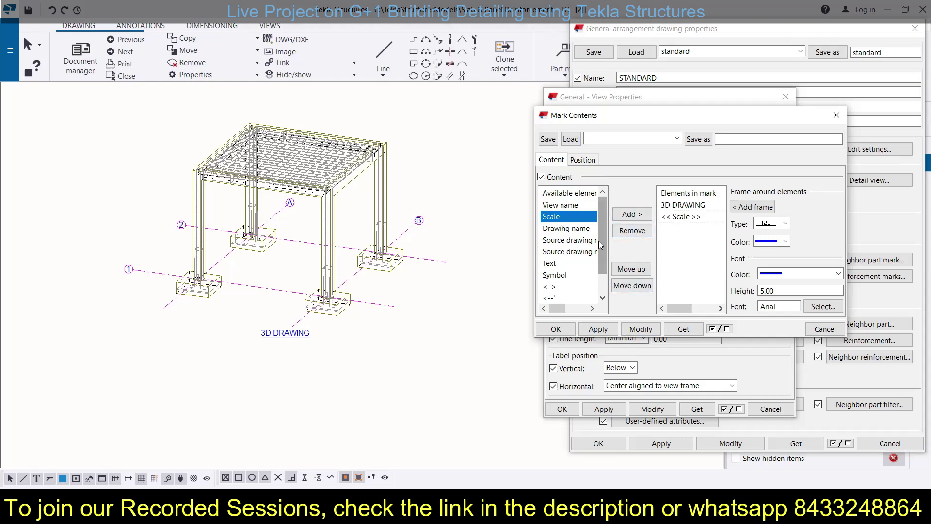
pyautogui.click(641, 329)
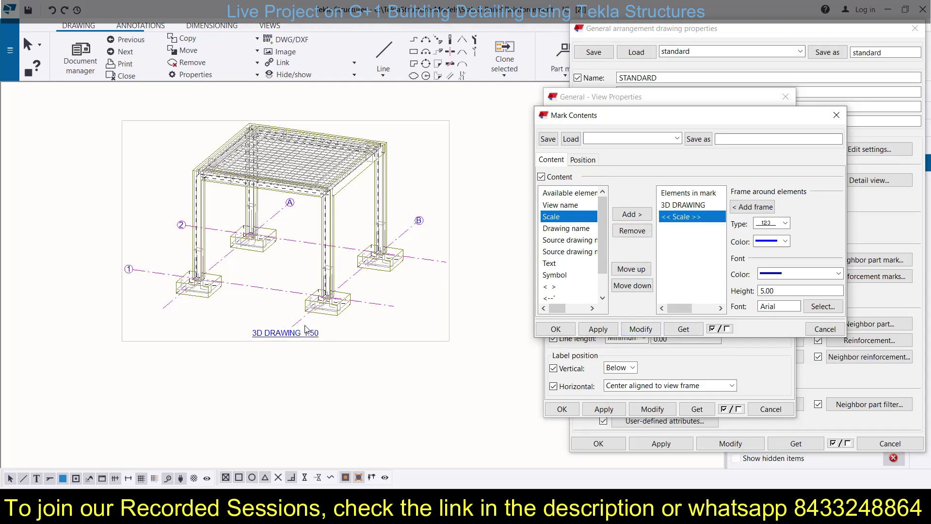
# Set a rectangular frame type with green colour for the scale element, modify the view, and accept the mark contents
pyautogui.click(785, 223)
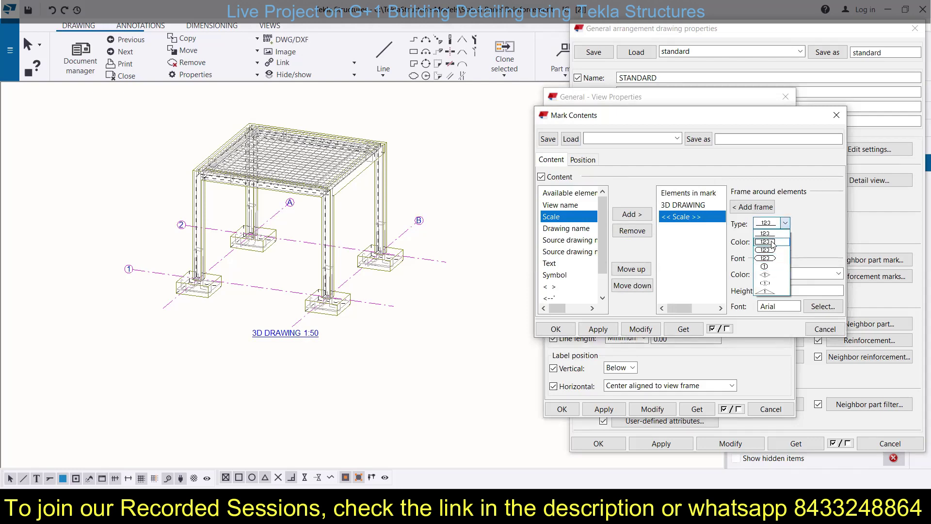
pyautogui.click(771, 241)
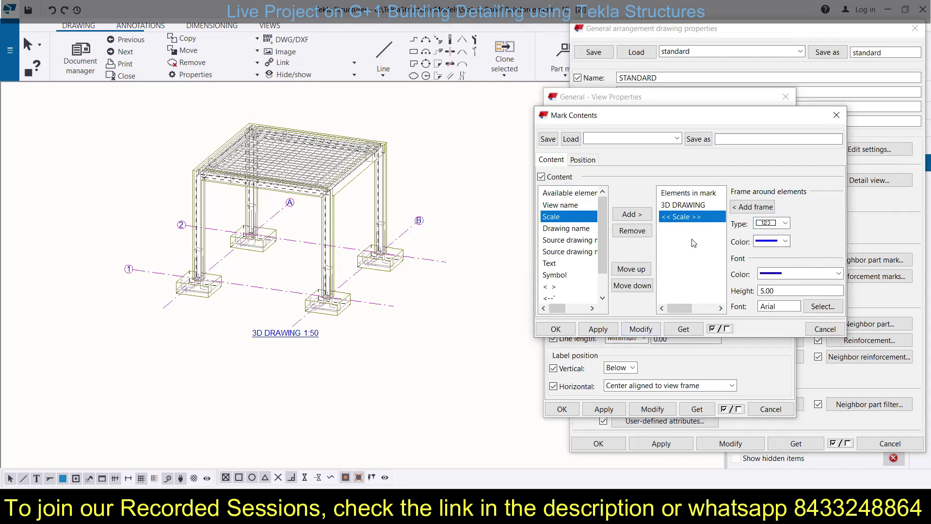
pyautogui.click(785, 241)
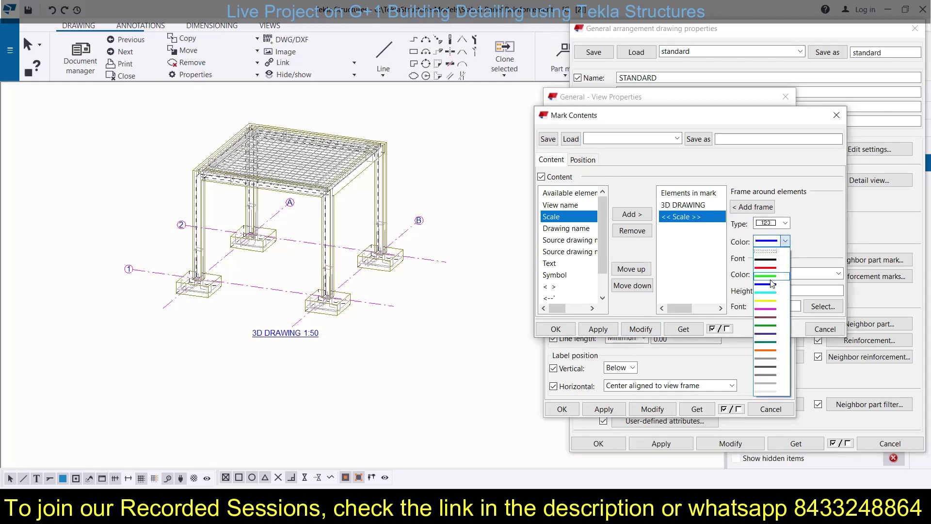
pyautogui.click(772, 284)
pyautogui.click(641, 328)
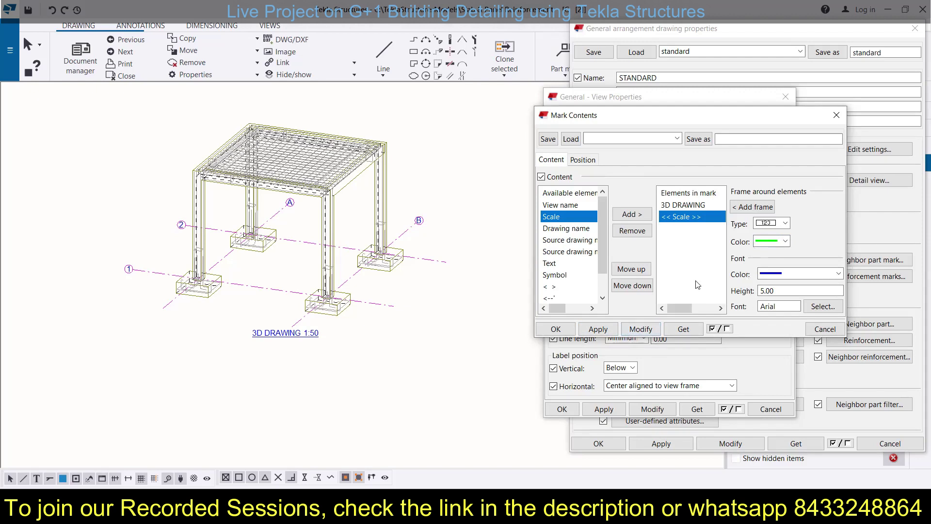
pyautogui.click(785, 241)
pyautogui.click(766, 275)
pyautogui.click(638, 329)
pyautogui.click(556, 329)
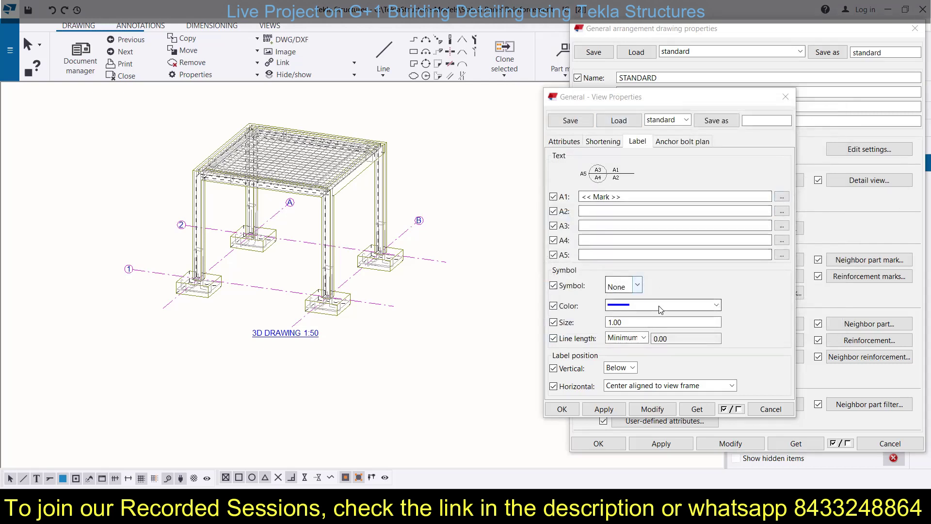
# Try the circle symbol with a horizontal dividing line on the view label and examine it in the drawing
pyautogui.click(636, 287)
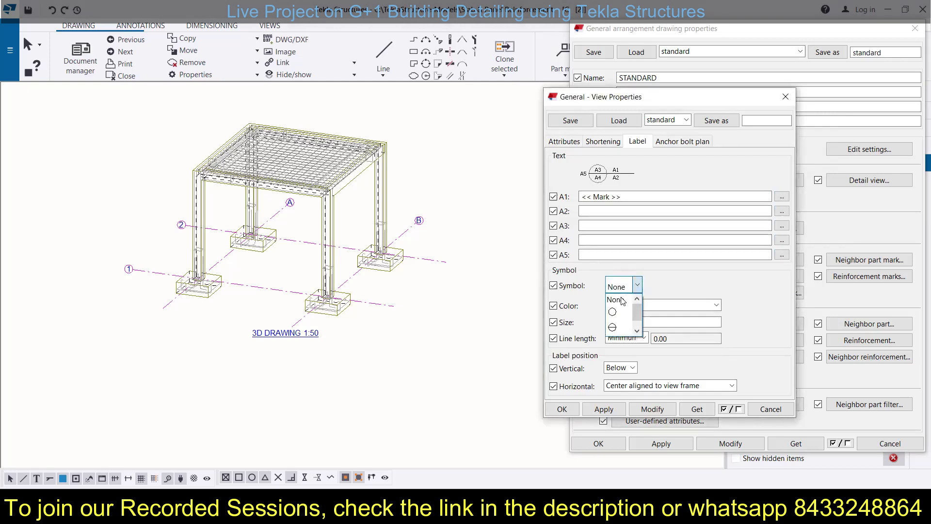
pyautogui.click(625, 329)
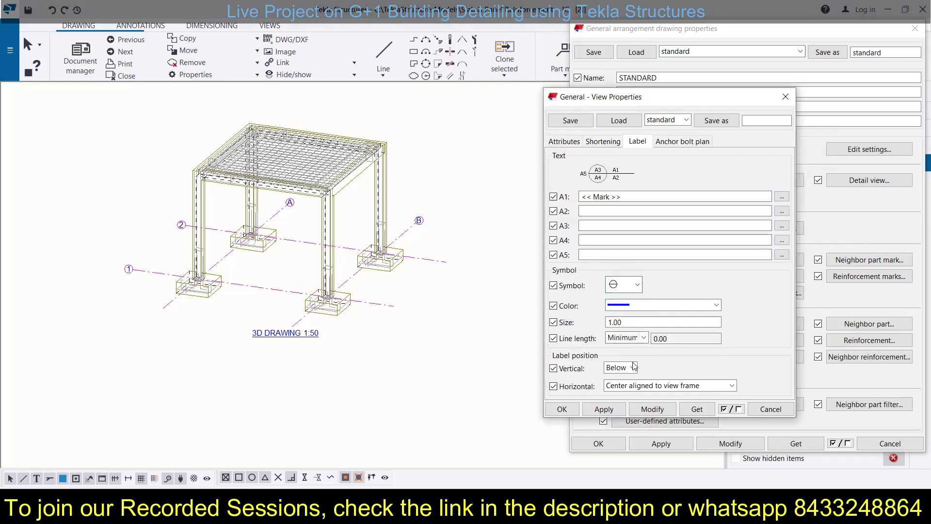
pyautogui.click(653, 408)
pyautogui.scroll(5, 246, 345)
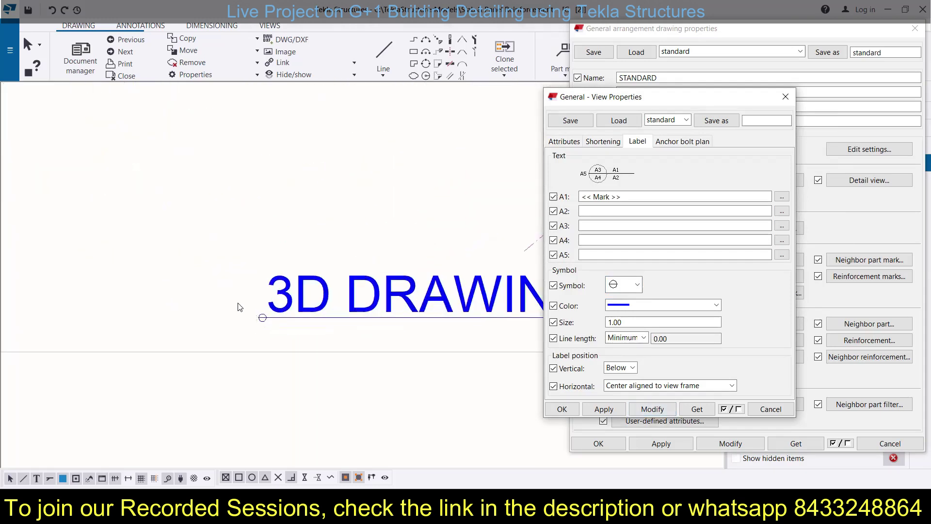
pyautogui.scroll(-5, 234, 303)
# Set the view label symbol back to None, modify the view, and close the view properties
pyautogui.click(626, 286)
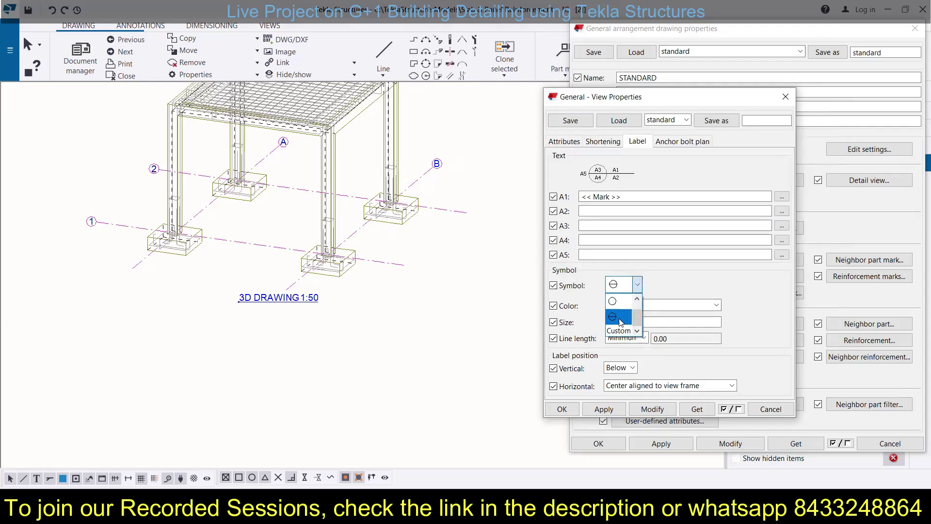
pyautogui.click(615, 299)
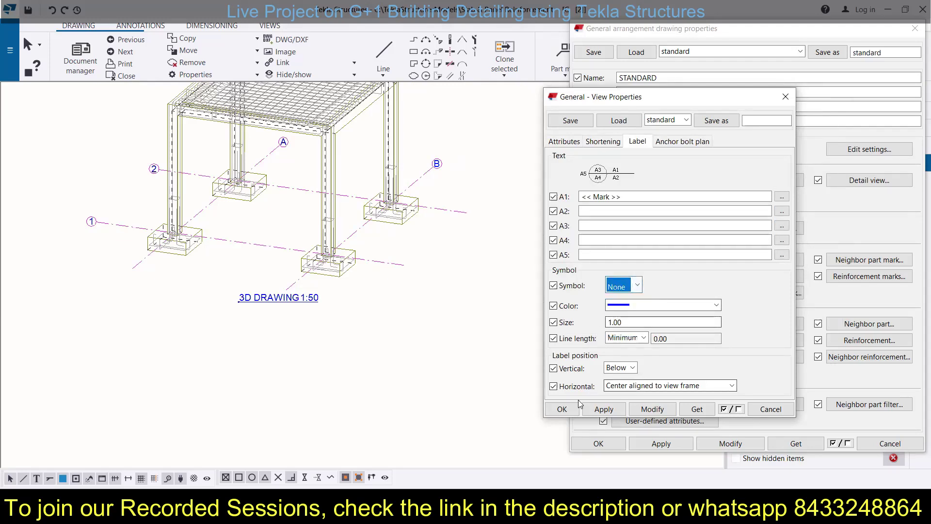
pyautogui.click(653, 411)
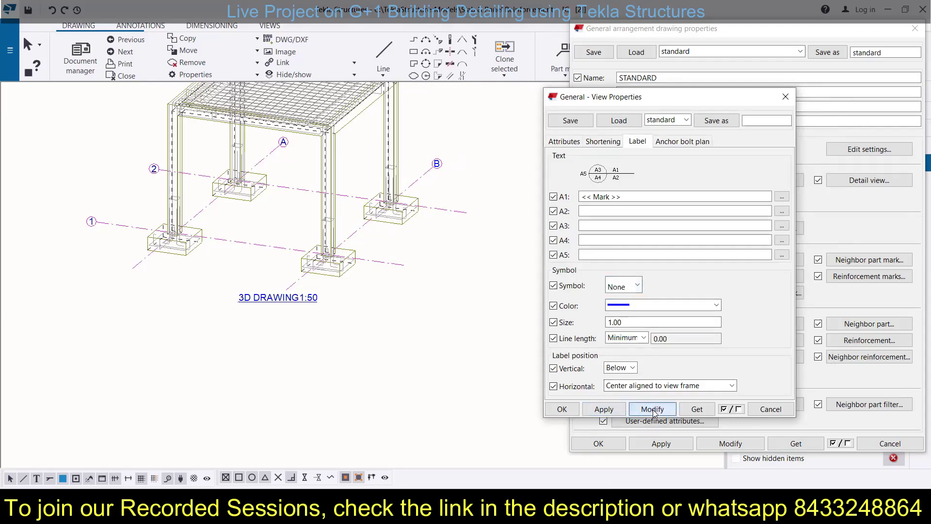
pyautogui.click(562, 410)
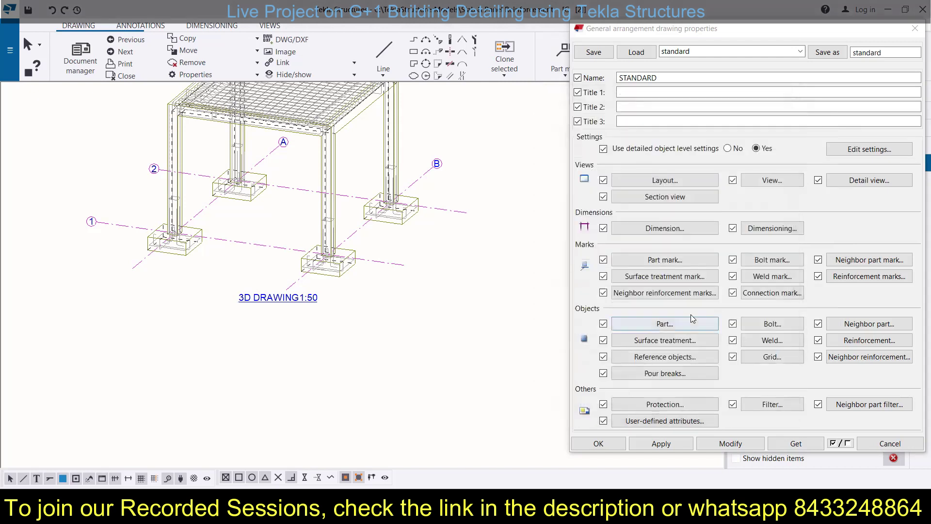
# Reopen the view's label settings and try a symbol size of 3
pyautogui.click(772, 181)
pyautogui.click(635, 142)
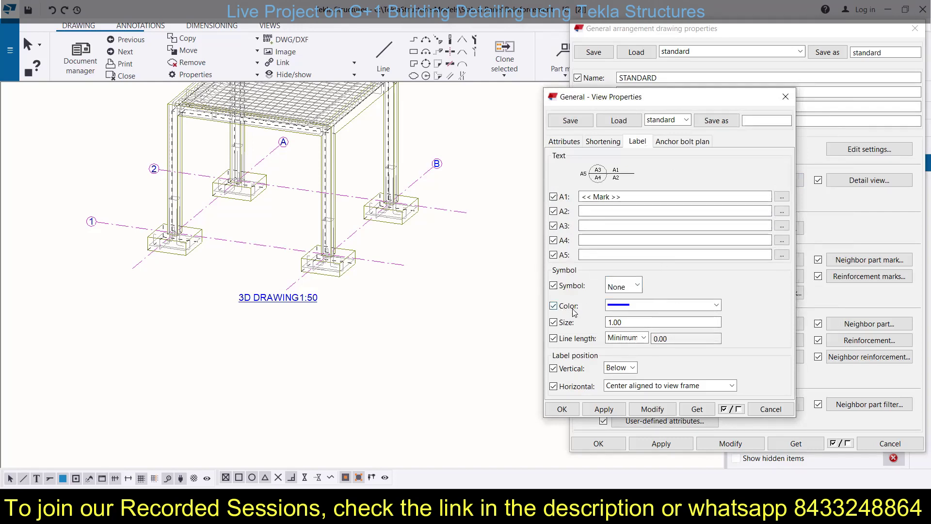
pyautogui.moveTo(629, 326); pyautogui.dragTo(594, 326)
pyautogui.write('3')
pyautogui.click(657, 410)
# Set the view label's line length to Custom with a value of 100 and modify the view
pyautogui.click(644, 338)
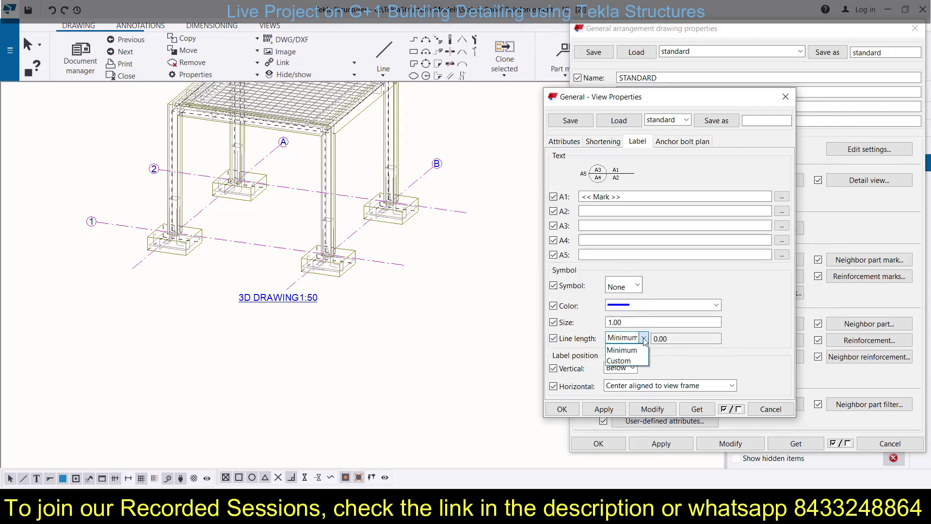
pyautogui.click(625, 361)
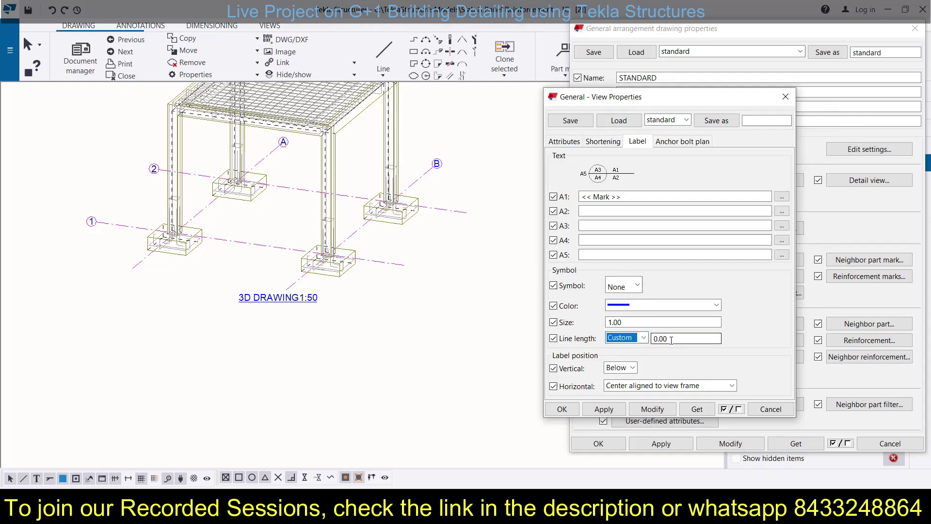
pyautogui.doubleClick(665, 339)
pyautogui.write('1')
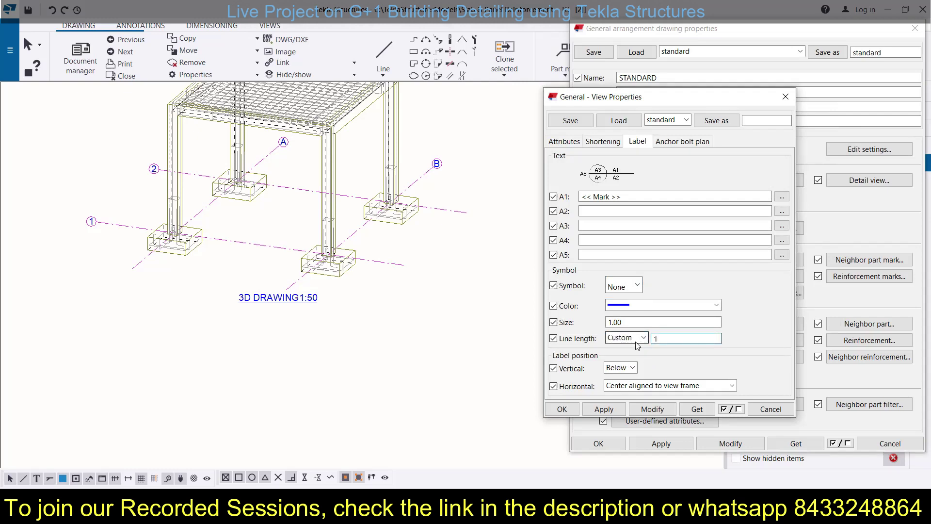
pyautogui.click(650, 412)
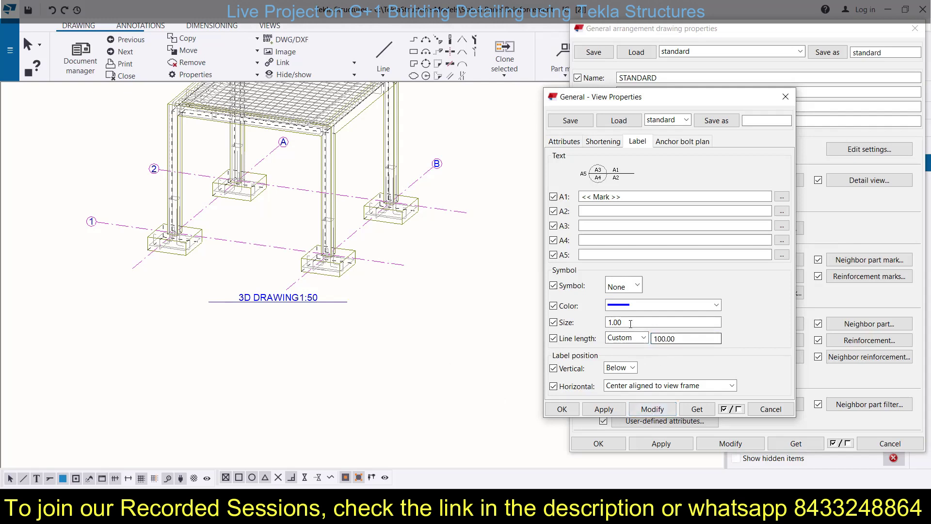
# Return the view label's line length to Minimum and modify the view
pyautogui.click(643, 338)
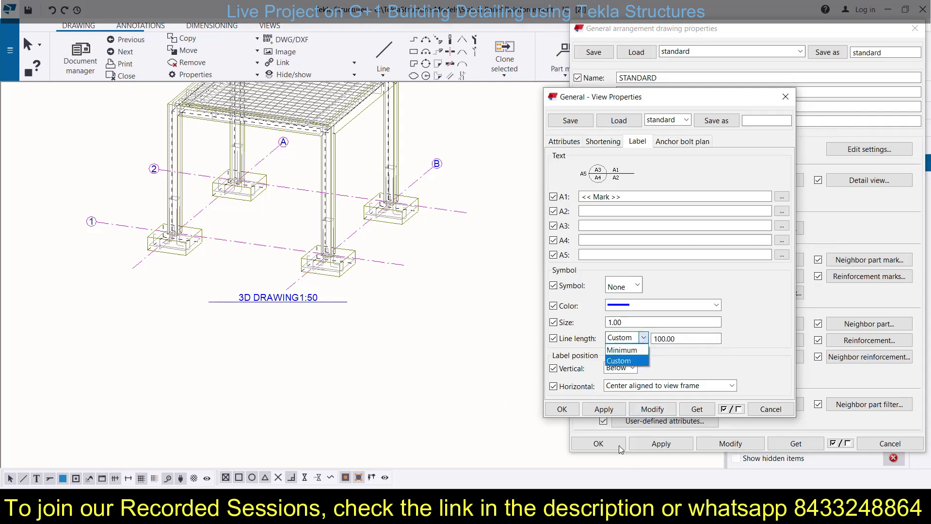
pyautogui.click(622, 350)
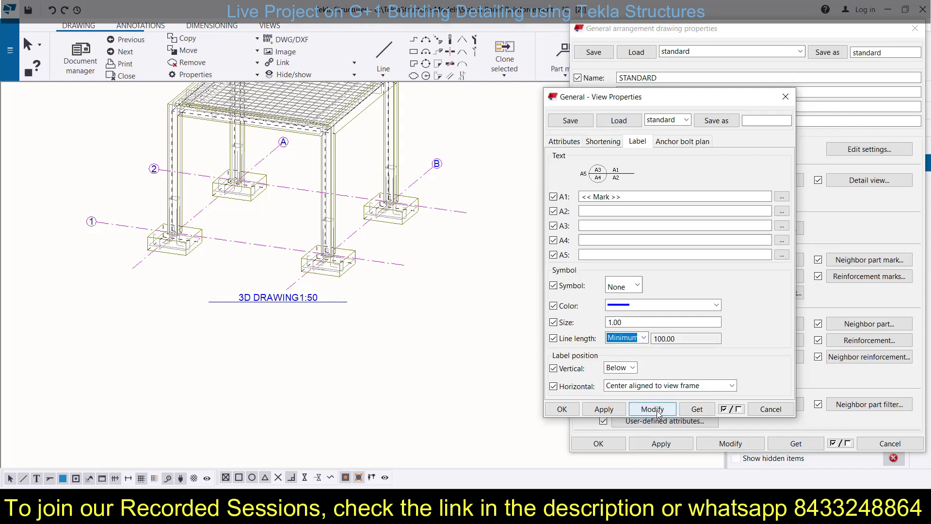
pyautogui.click(656, 410)
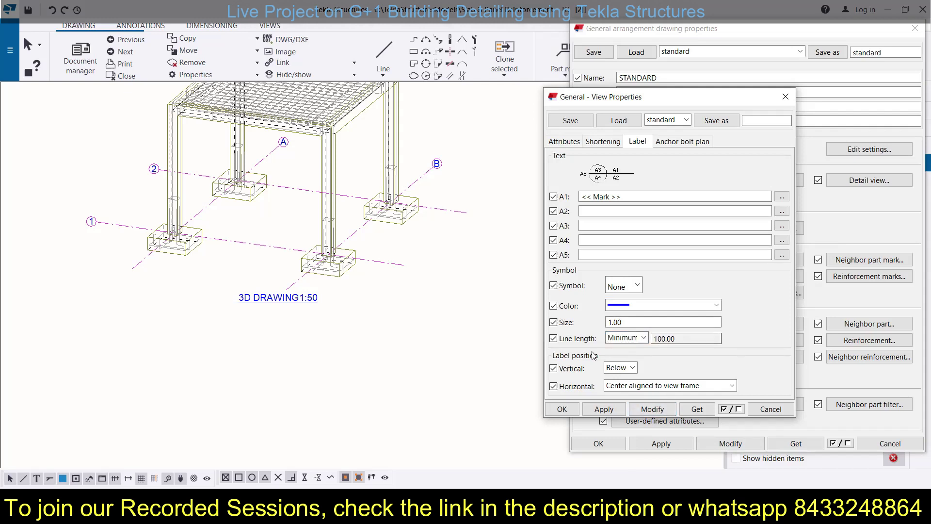
# Set the view label's symbol line colour to green and modify the view
pyautogui.scroll(-3, 630, 306)
pyautogui.click(636, 307)
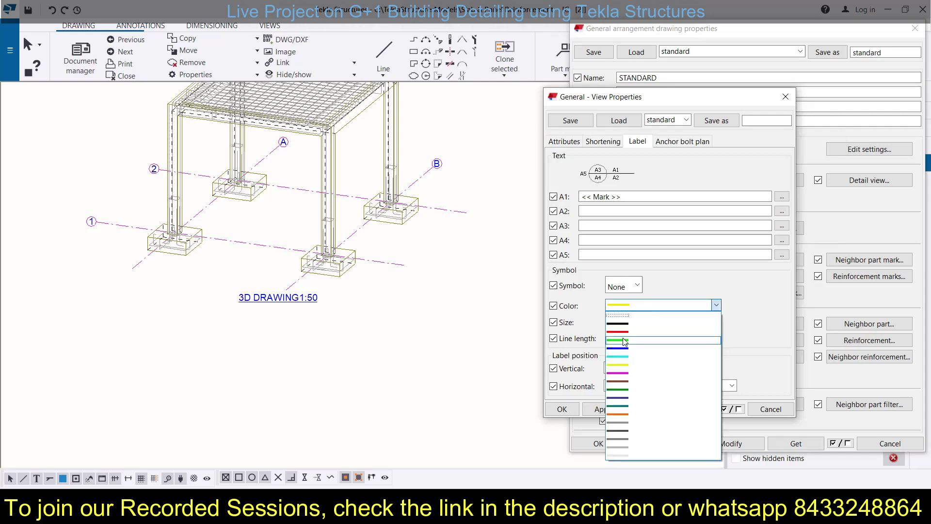
pyautogui.click(644, 425)
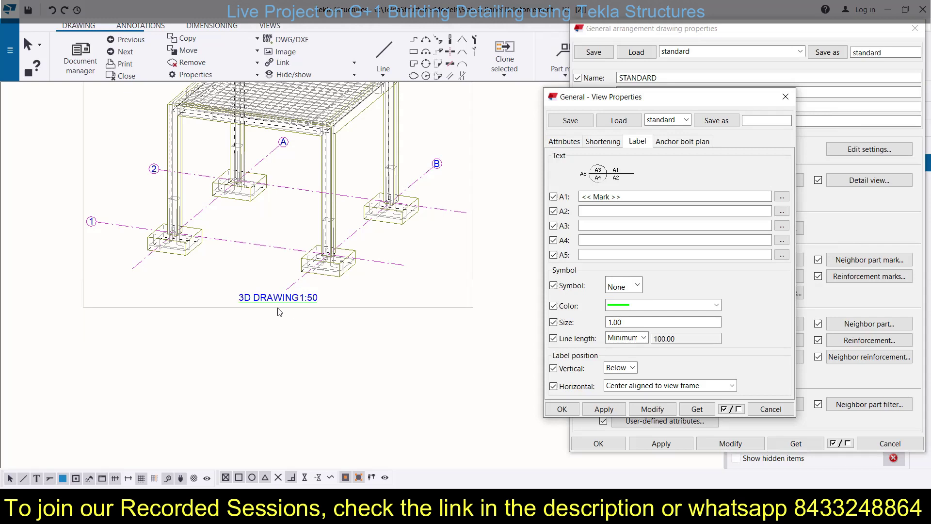
# Set the view label's vertical position to Above and modify the view
pyautogui.scroll(3, 280, 312)
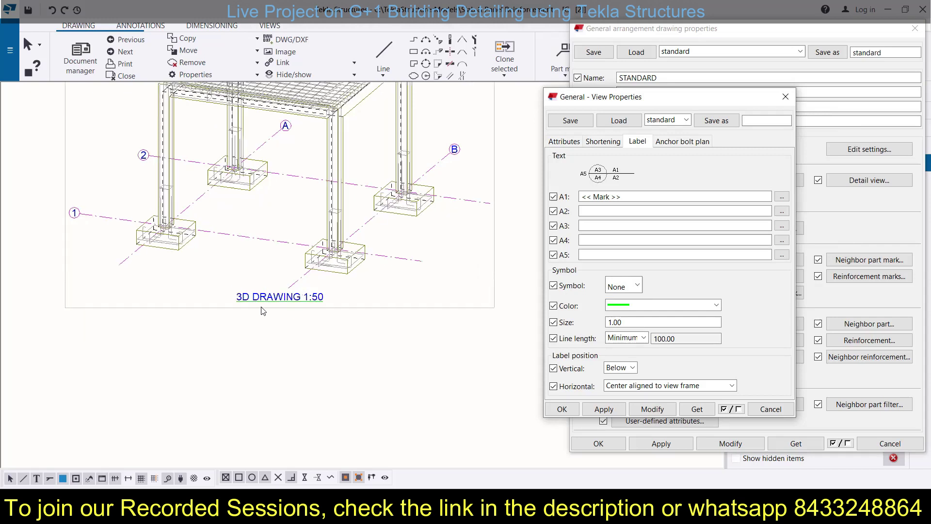
pyautogui.click(626, 368)
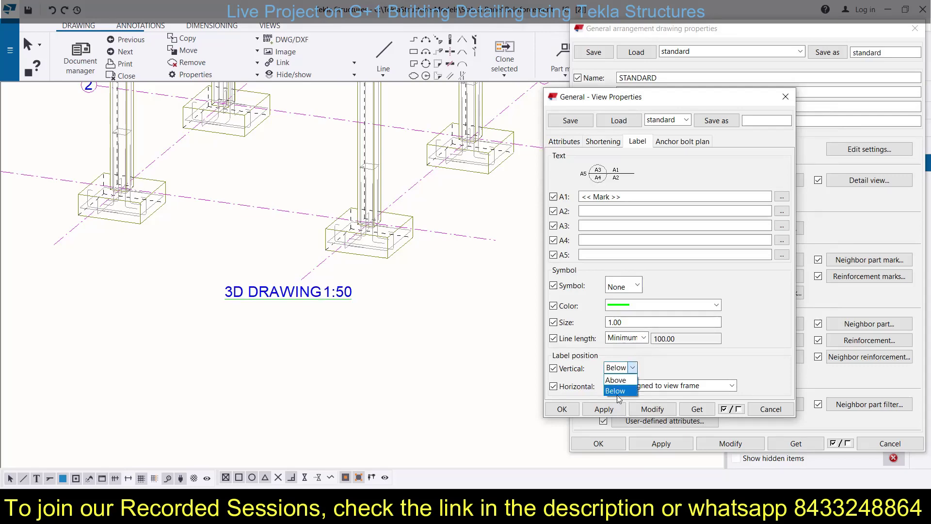
pyautogui.click(617, 381)
pyautogui.click(644, 409)
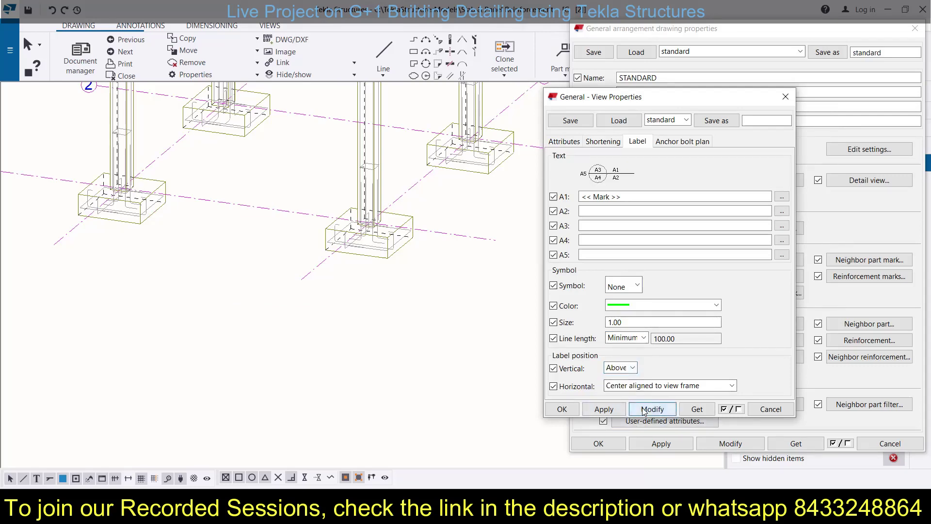
pyautogui.scroll(-3, 378, 160)
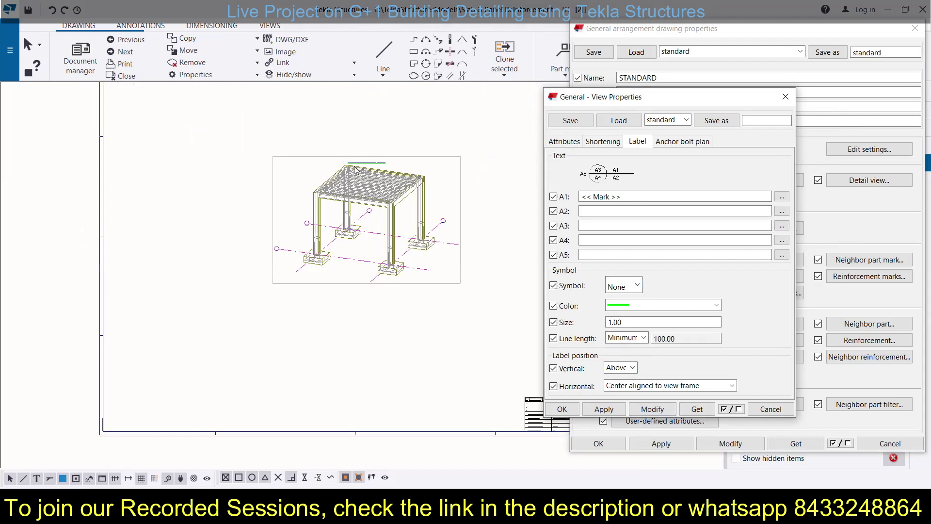
pyautogui.scroll(3, 377, 159)
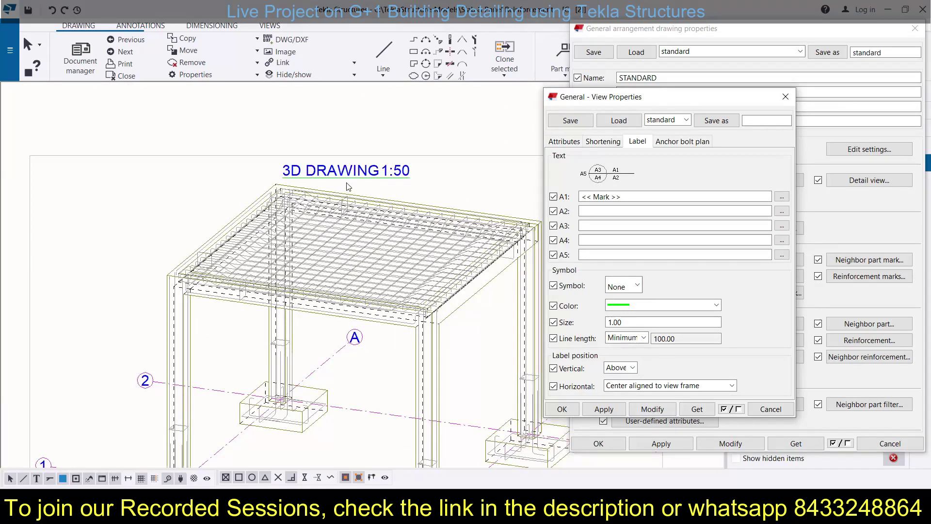
pyautogui.scroll(-3, 355, 193)
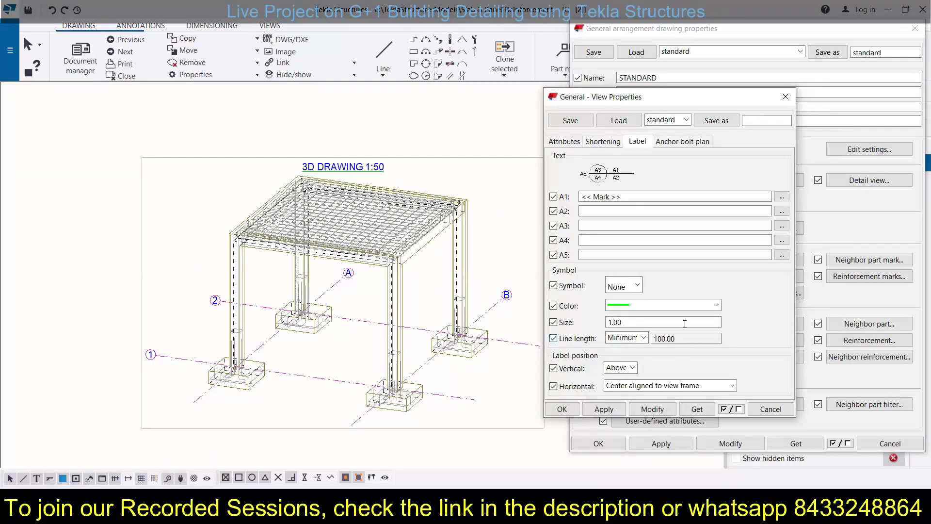
# Try the view label's horizontal position left aligned and right aligned to the view frame, modifying the view each time
pyautogui.click(648, 384)
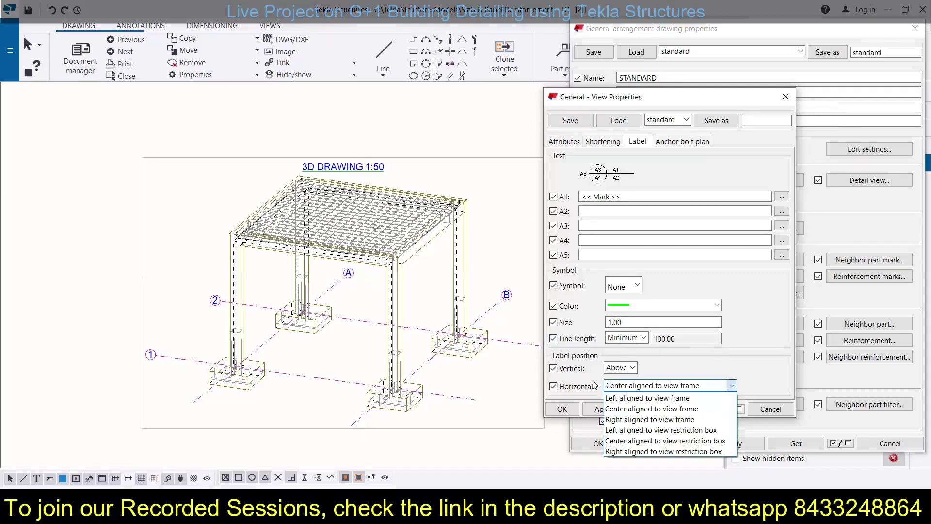
pyautogui.scroll(-3, 285, 204)
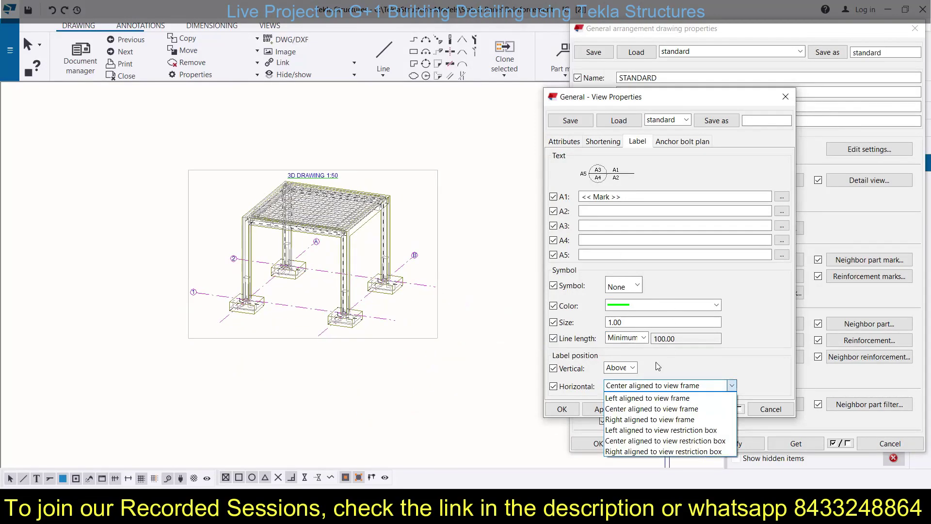
pyautogui.click(661, 398)
pyautogui.click(640, 412)
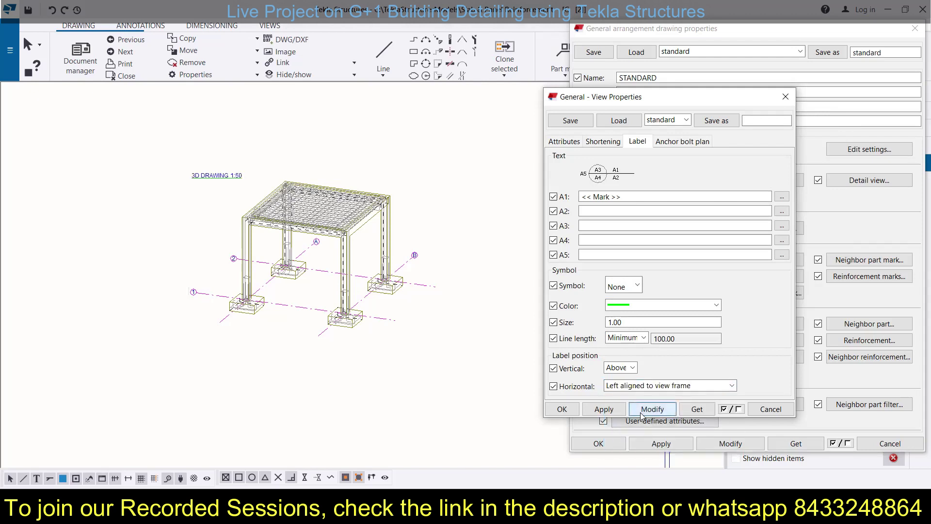
pyautogui.click(682, 386)
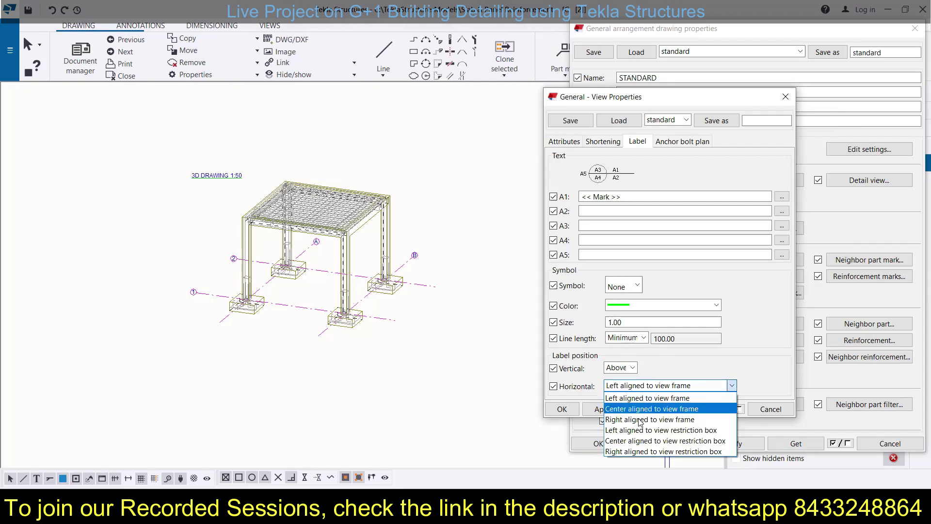
pyautogui.click(640, 408)
pyautogui.click(650, 410)
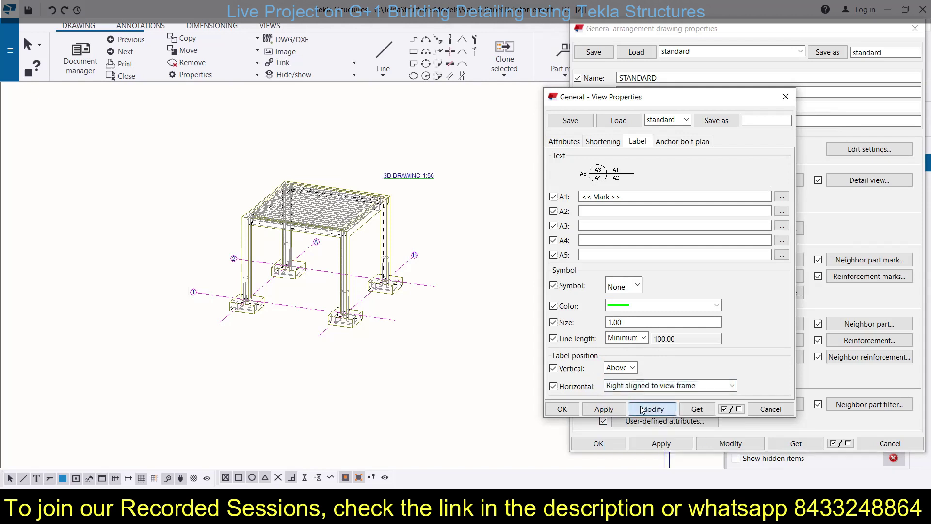
# Try the label's horizontal position as Center aligned to view restriction box and modify the view
pyautogui.click(676, 386)
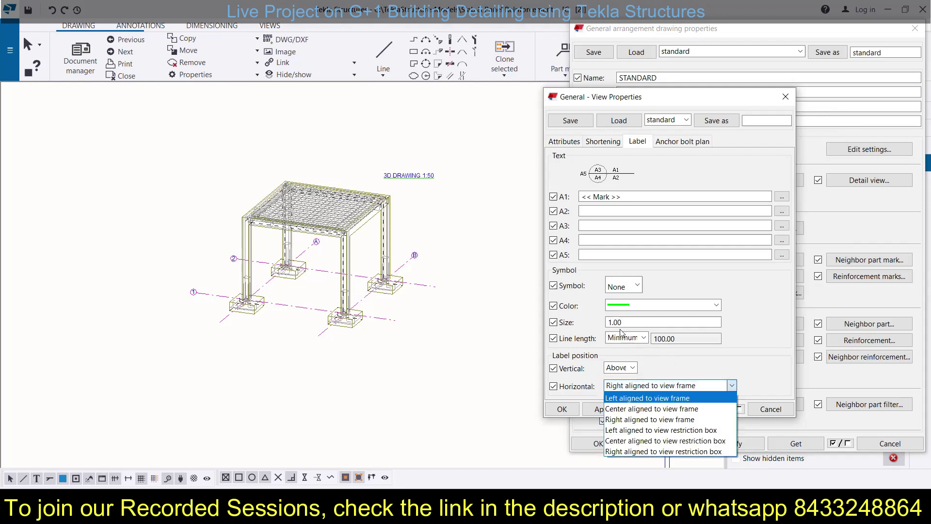
pyautogui.click(656, 441)
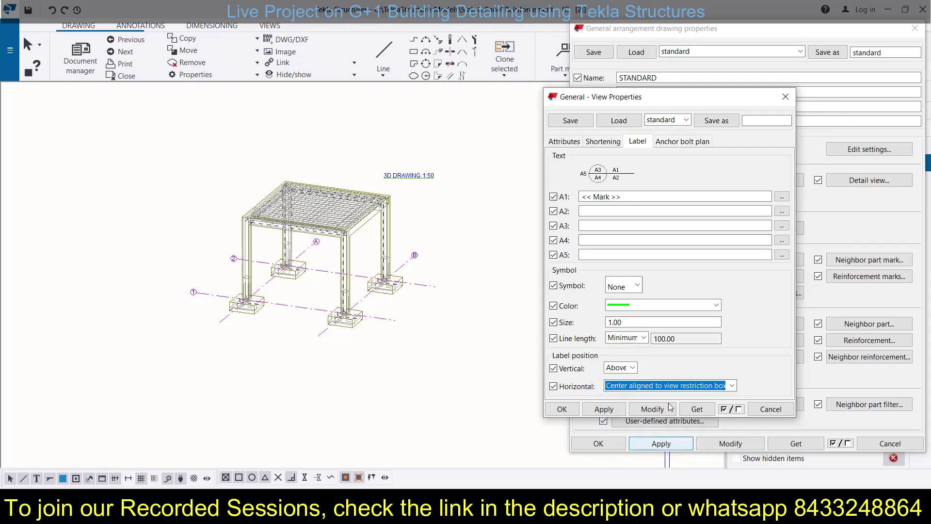
pyautogui.click(653, 410)
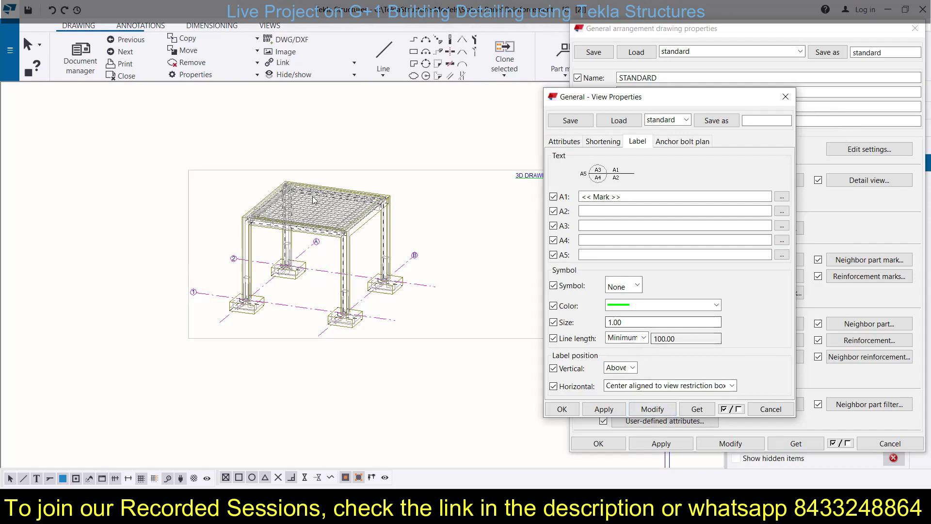
pyautogui.scroll(-2, 312, 198)
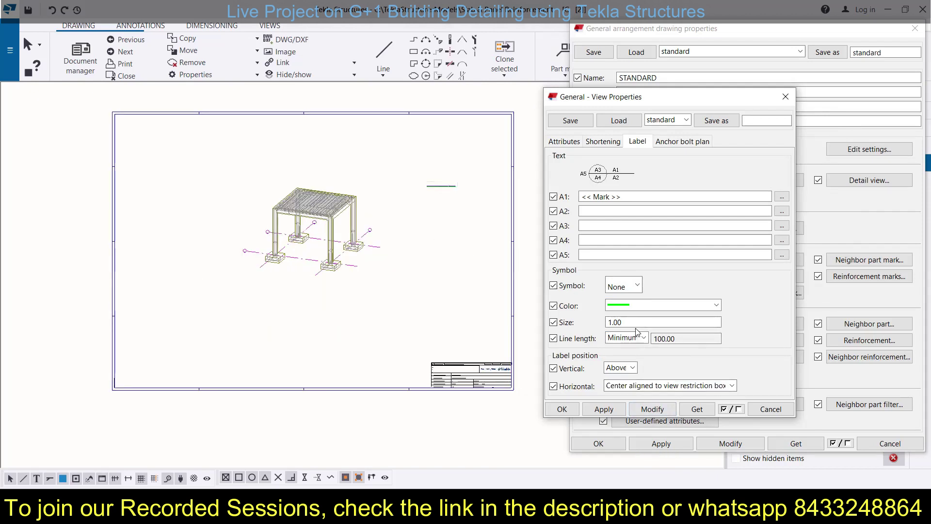
# Return the label's horizontal position to Center aligned to view frame and modify the view
pyautogui.click(685, 386)
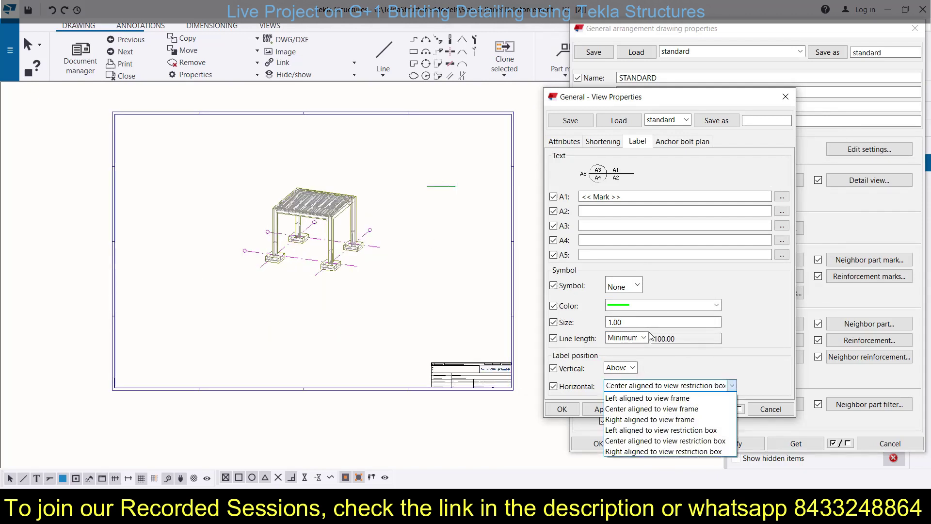
pyautogui.click(647, 412)
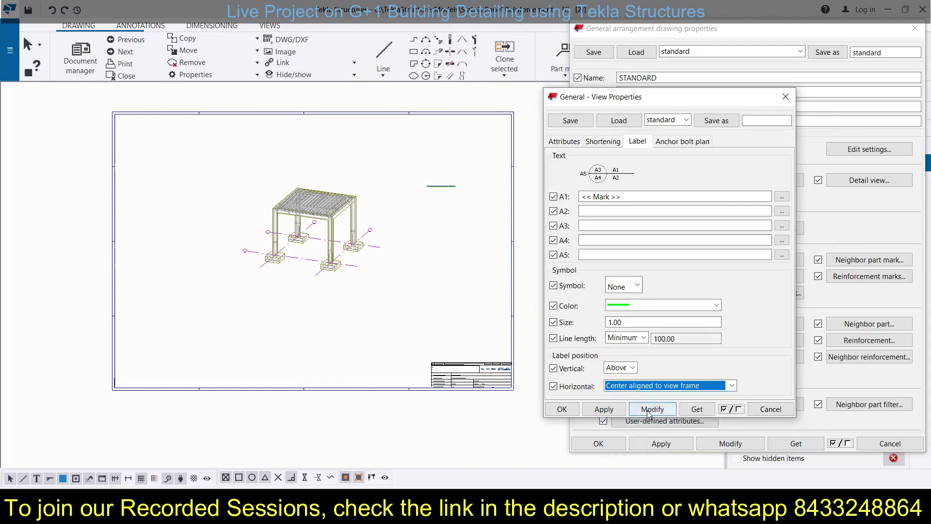
pyautogui.click(651, 411)
pyautogui.scroll(5, 317, 217)
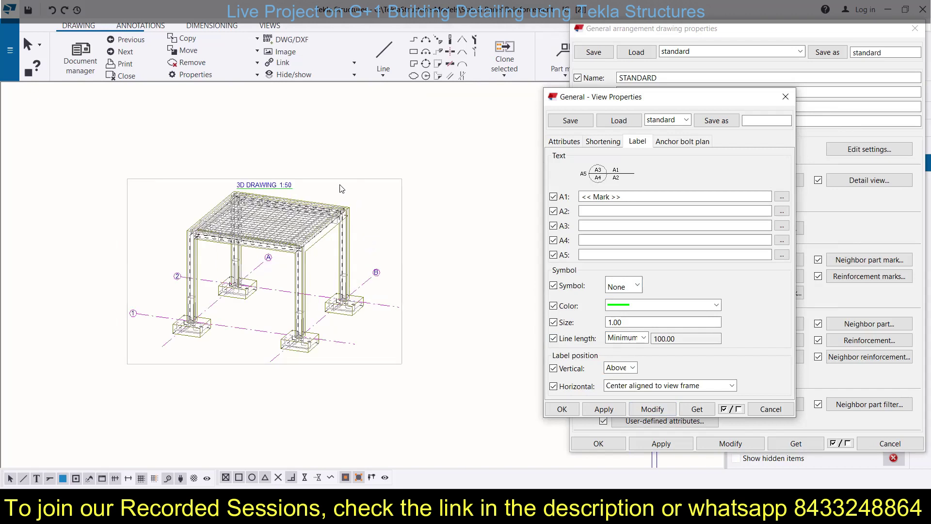
pyautogui.moveTo(363, 157); pyautogui.dragTo(365, 152, button='middle')
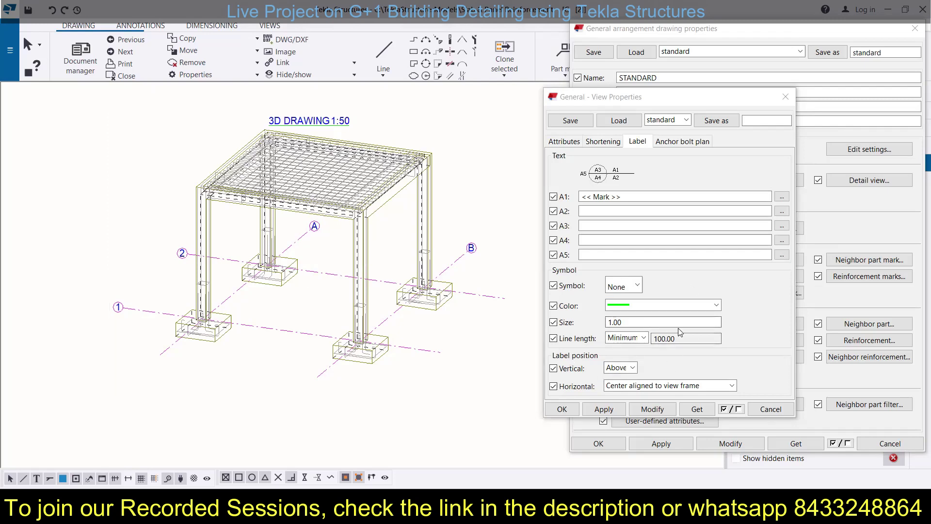
# Remove the Scale element from the view label's A1 mark contents and modify the view
pyautogui.click(679, 143)
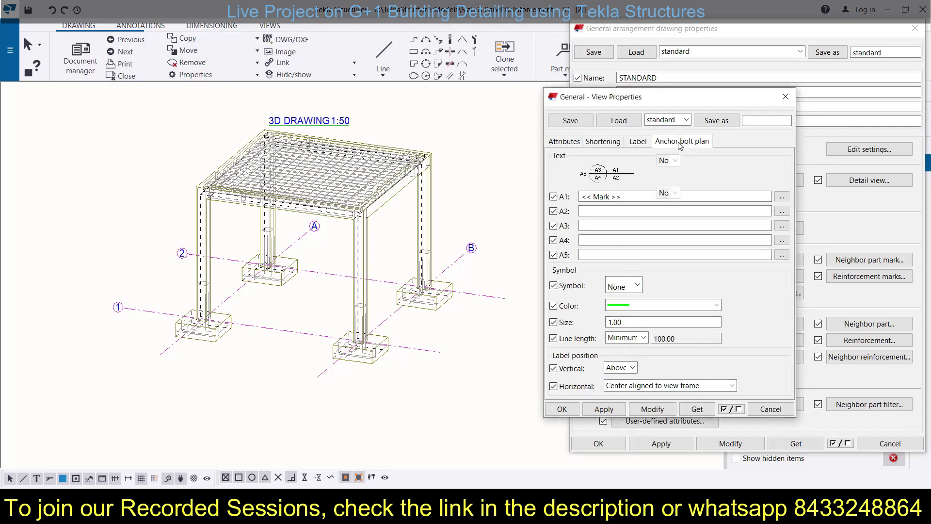
pyautogui.click(637, 142)
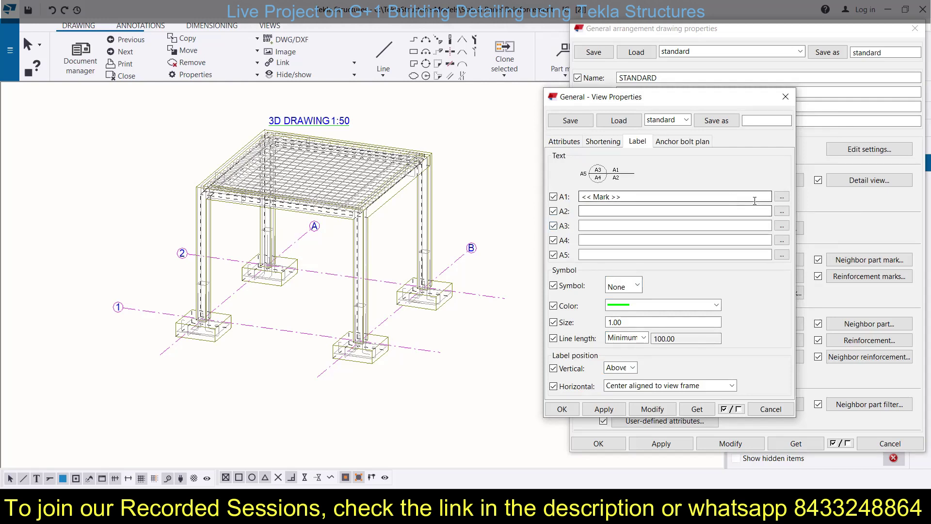
pyautogui.click(781, 197)
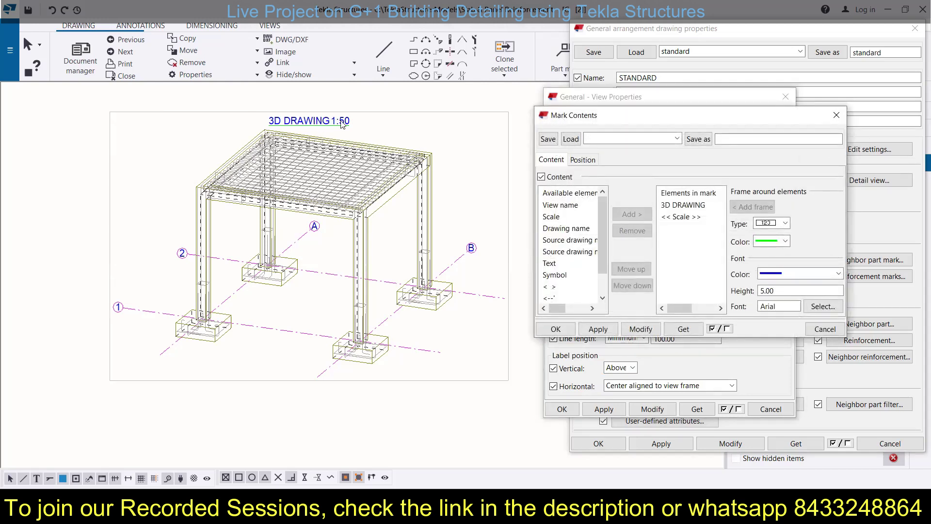
pyautogui.click(684, 217)
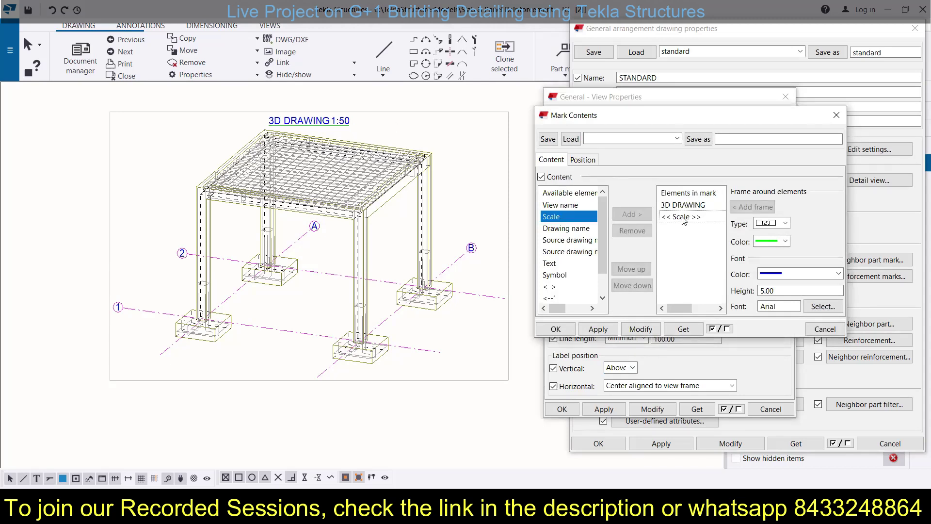
pyautogui.click(632, 230)
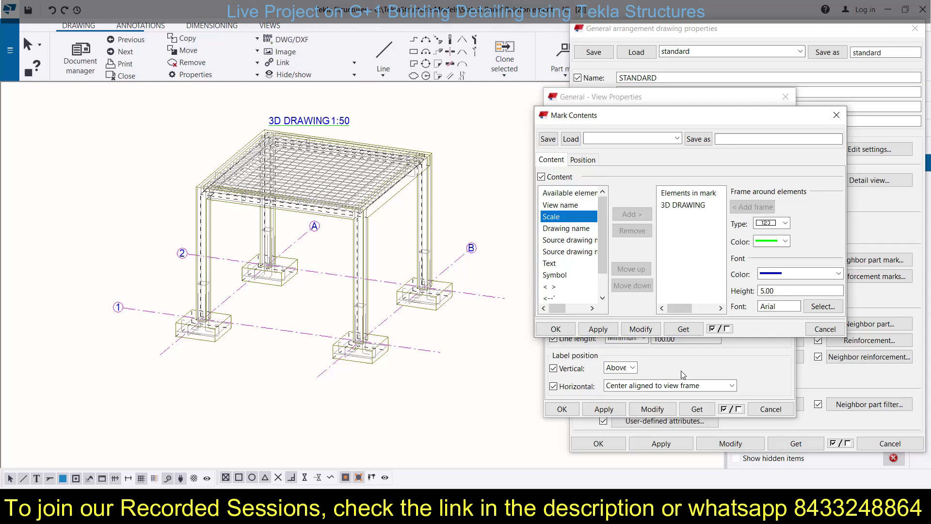
pyautogui.click(640, 329)
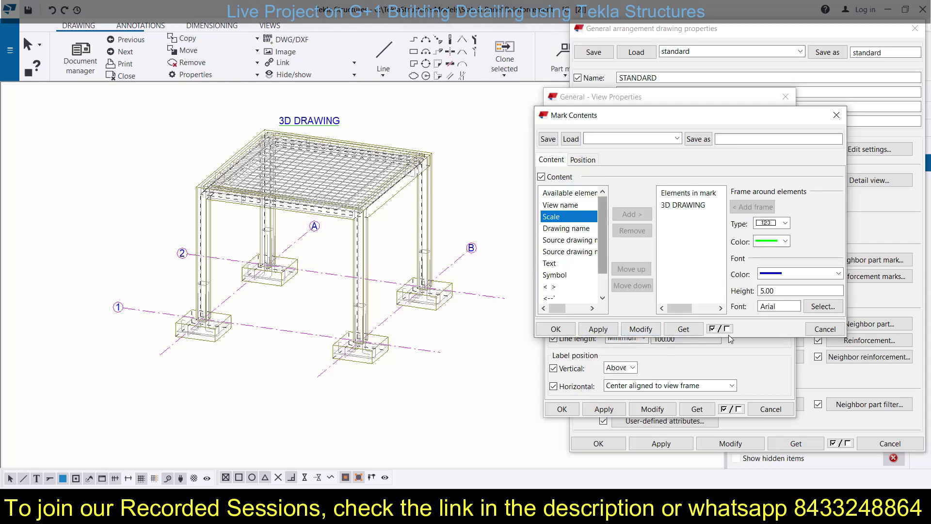
pyautogui.click(836, 115)
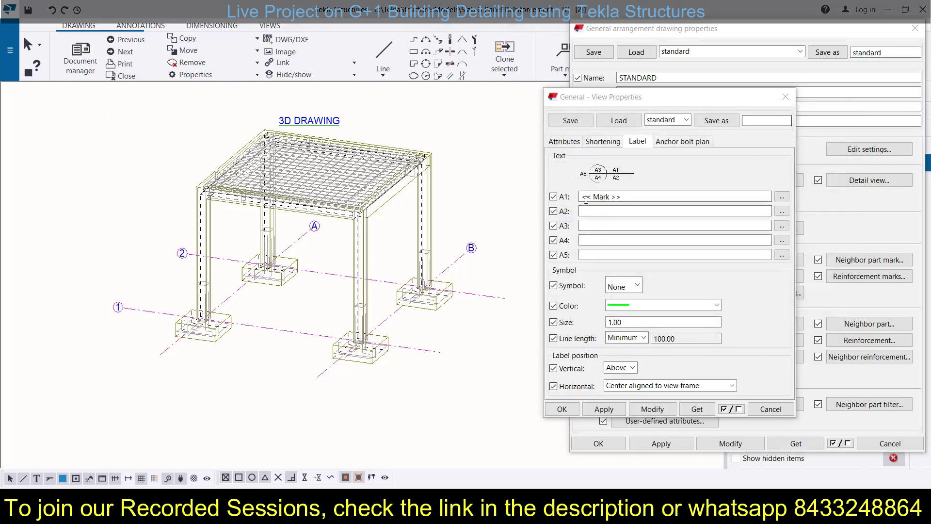
# Add the Scale element to the view label's A2 mark contents, modify the view and accept the contents
pyautogui.click(664, 235)
pyautogui.press('Return')
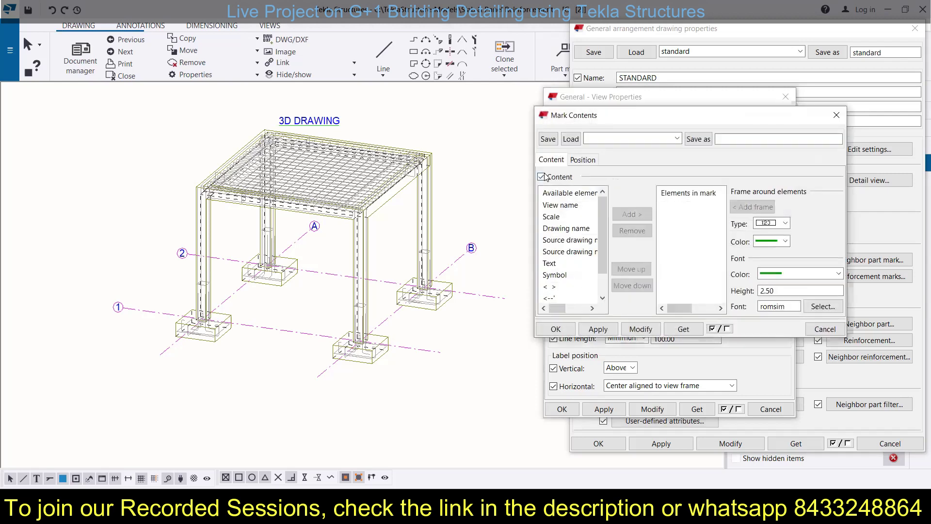
pyautogui.click(543, 218)
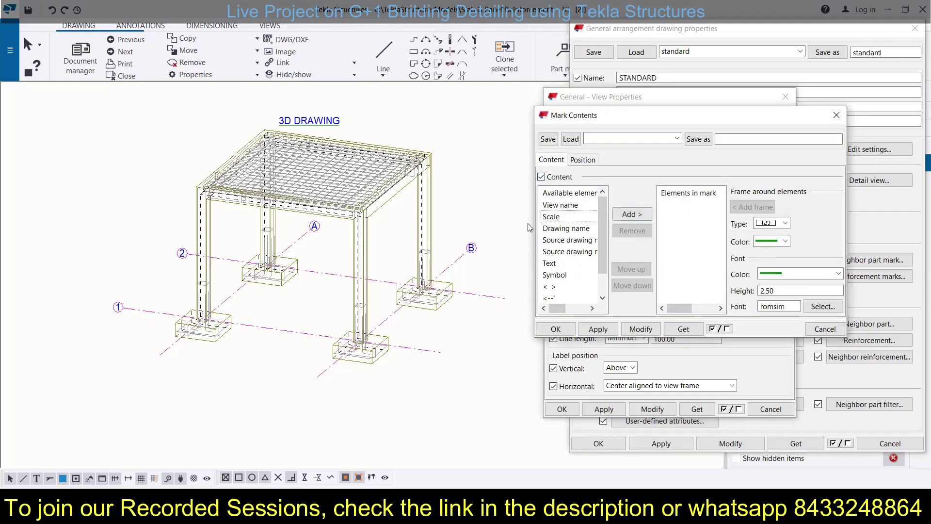
pyautogui.doubleClick(551, 219)
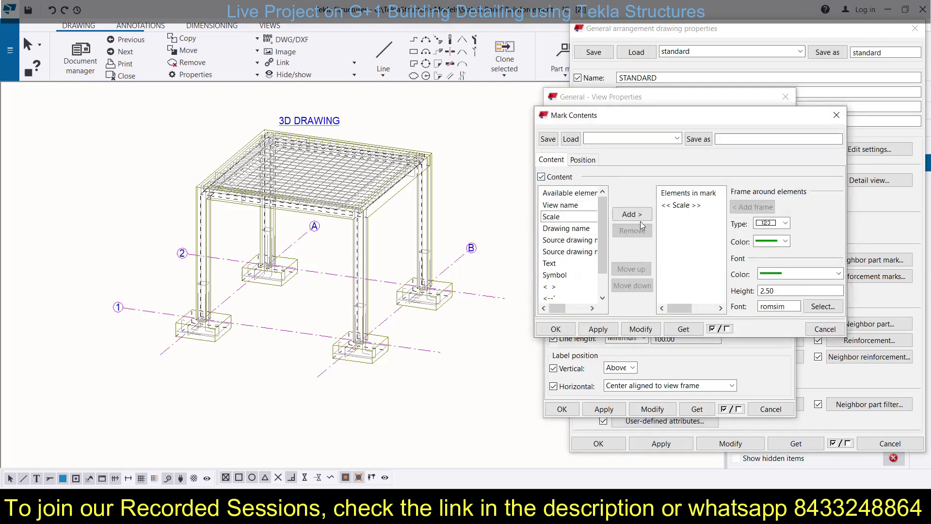
pyautogui.click(640, 331)
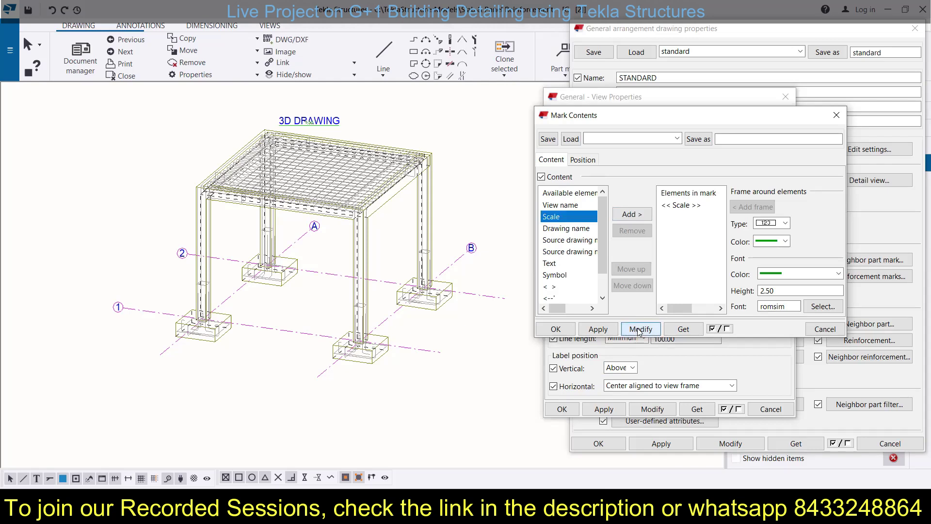
pyautogui.click(681, 205)
pyautogui.click(556, 329)
pyautogui.scroll(5, 311, 106)
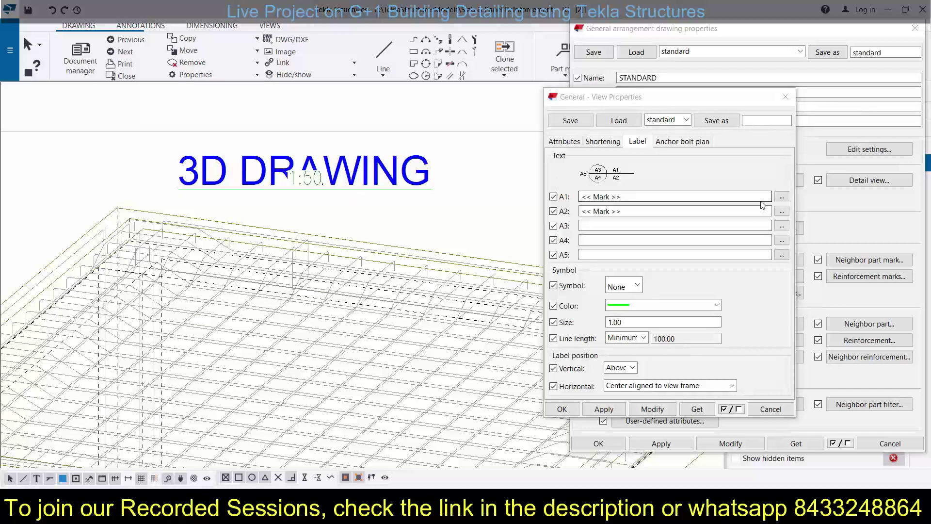
# Try to set the font height of the A1 mark's 3D DRAWING text to 3 and modify the view
pyautogui.click(780, 197)
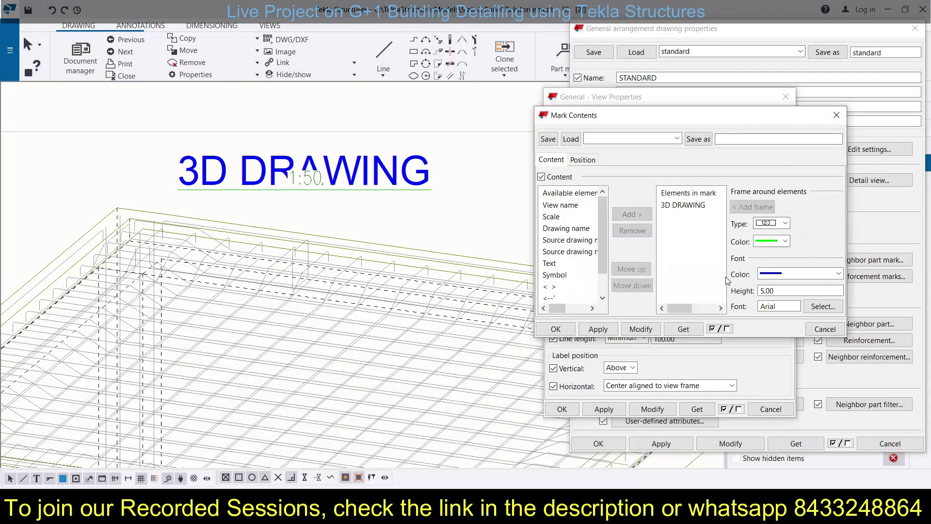
pyautogui.click(762, 291)
pyautogui.doubleClick(755, 289)
pyautogui.write('3')
pyautogui.click(641, 329)
pyautogui.click(644, 330)
pyautogui.click(706, 206)
pyautogui.click(643, 329)
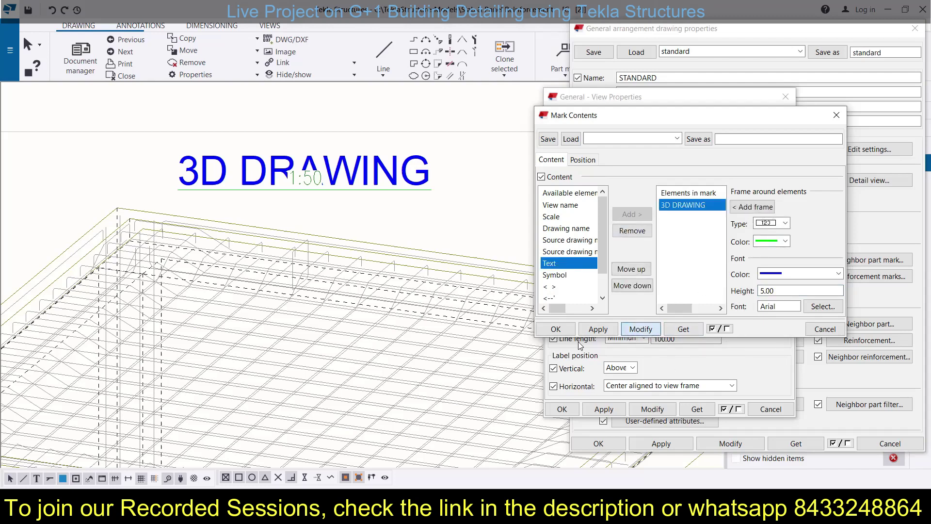
pyautogui.click(593, 330)
# Set the A1 mark's 3D DRAWING text to height 3 and its font to Times New Roman, Regular, size 12
pyautogui.doubleClick(786, 289)
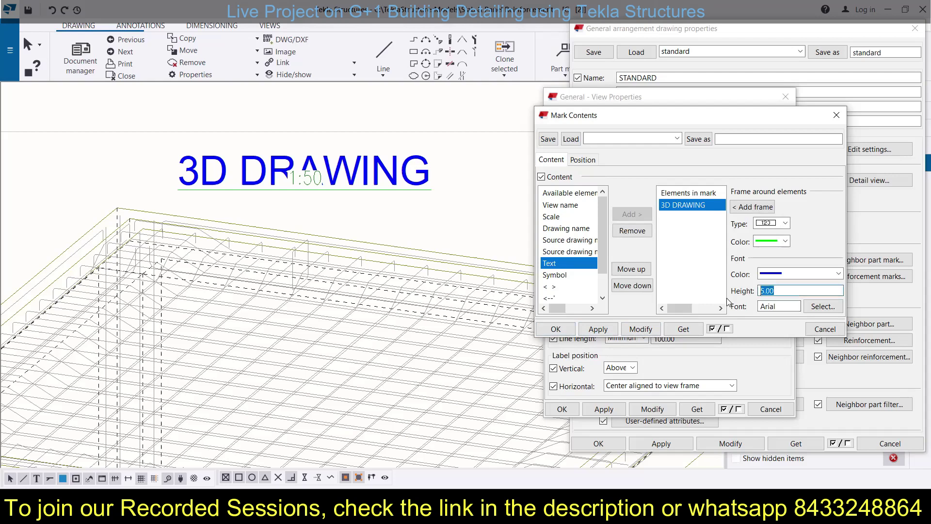
pyautogui.write('3')
pyautogui.click(823, 306)
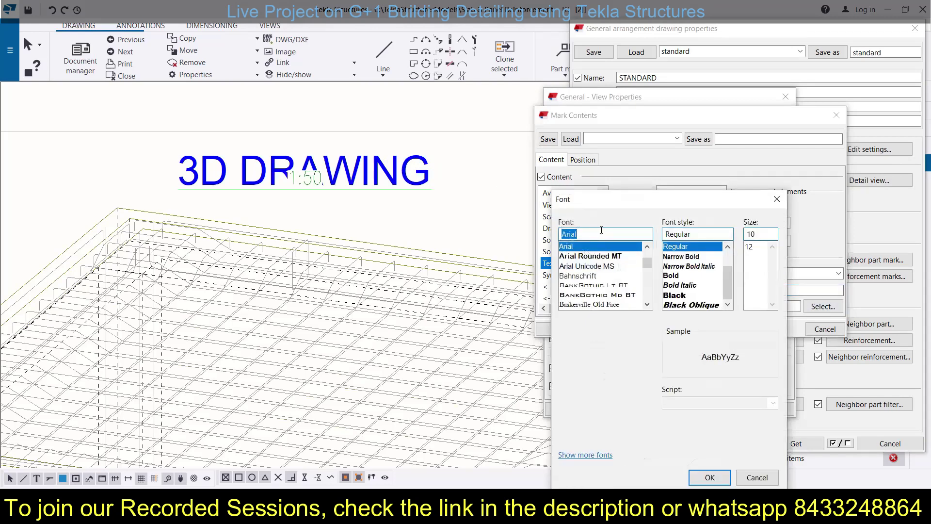
pyautogui.scroll(-10, 602, 277)
pyautogui.click(597, 246)
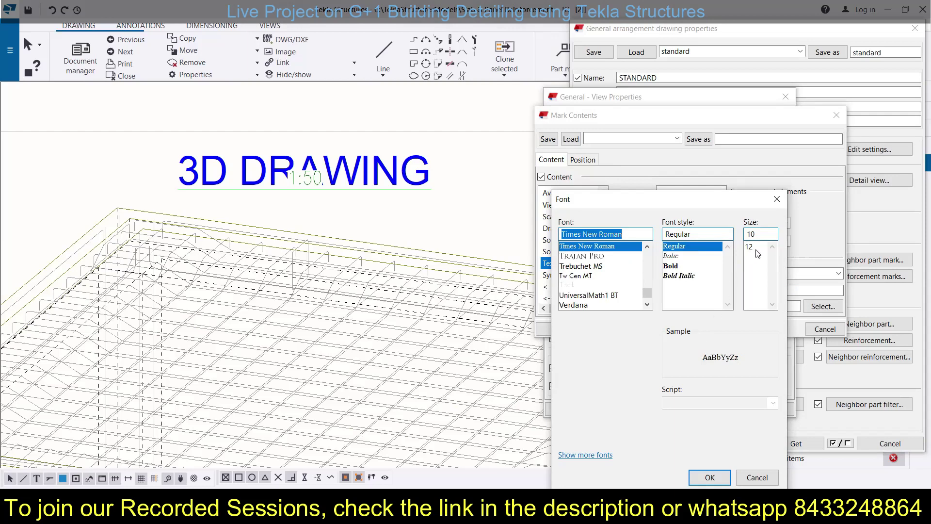
pyautogui.click(709, 477)
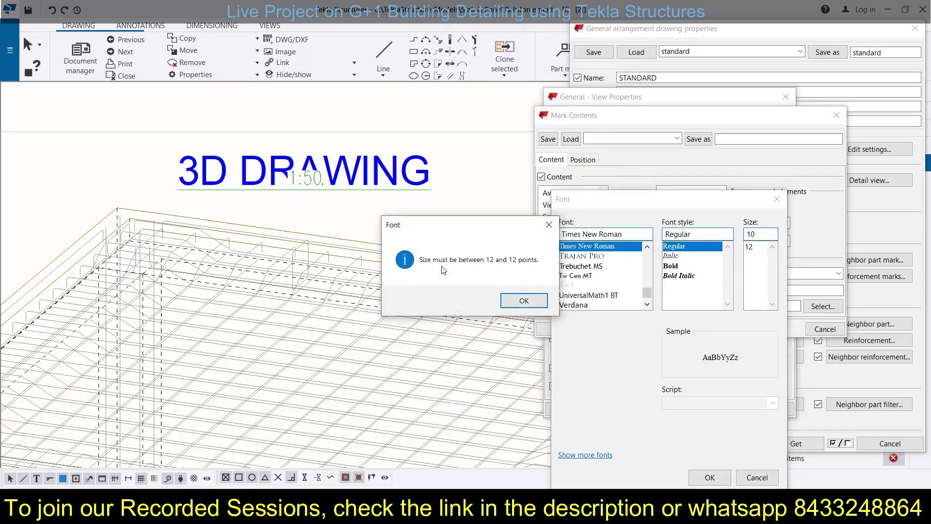
pyautogui.click(534, 302)
pyautogui.click(524, 301)
pyautogui.click(752, 247)
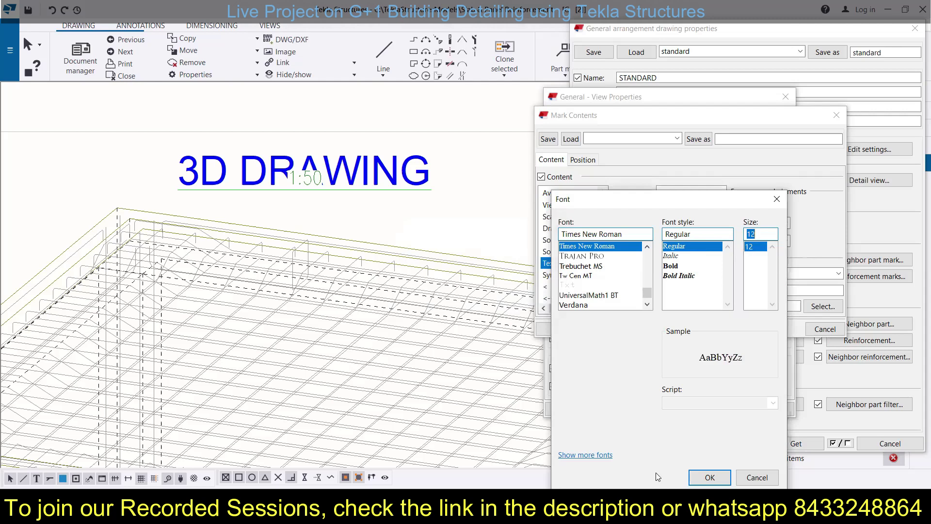
pyautogui.click(709, 478)
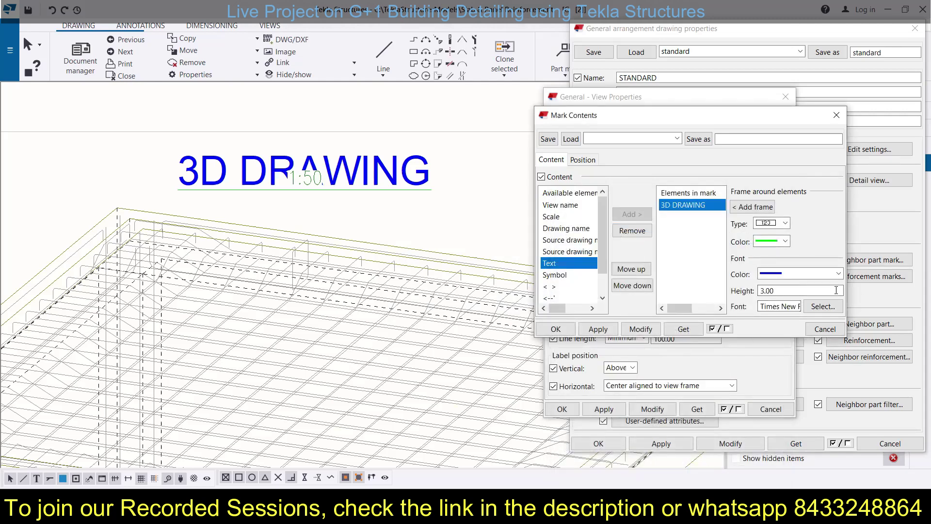
# Set the 3D DRAWING text's font color to dark green, modify the view and close the A1 mark contents
pyautogui.click(818, 275)
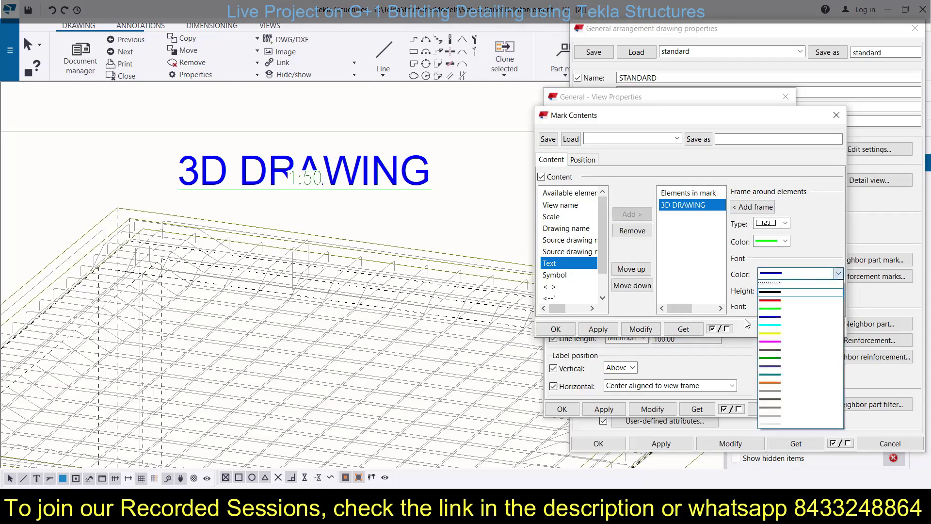
pyautogui.click(776, 358)
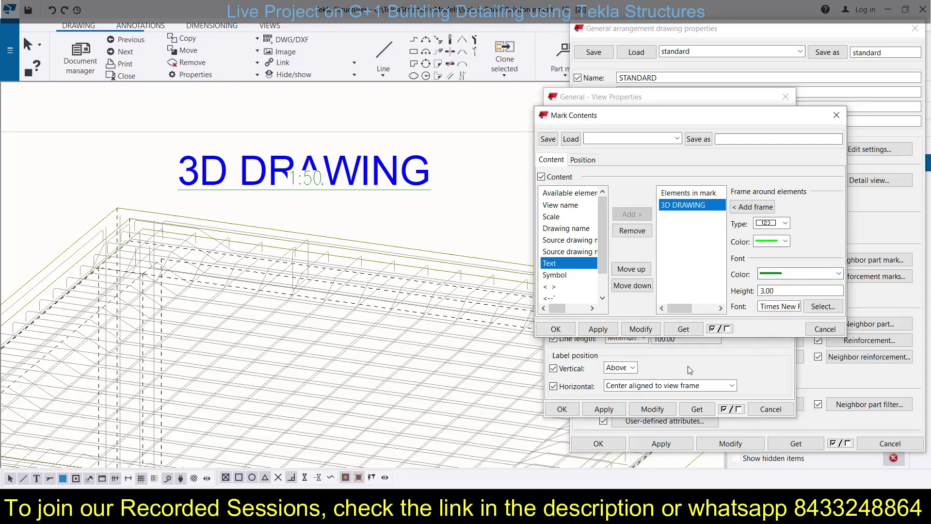
pyautogui.click(638, 330)
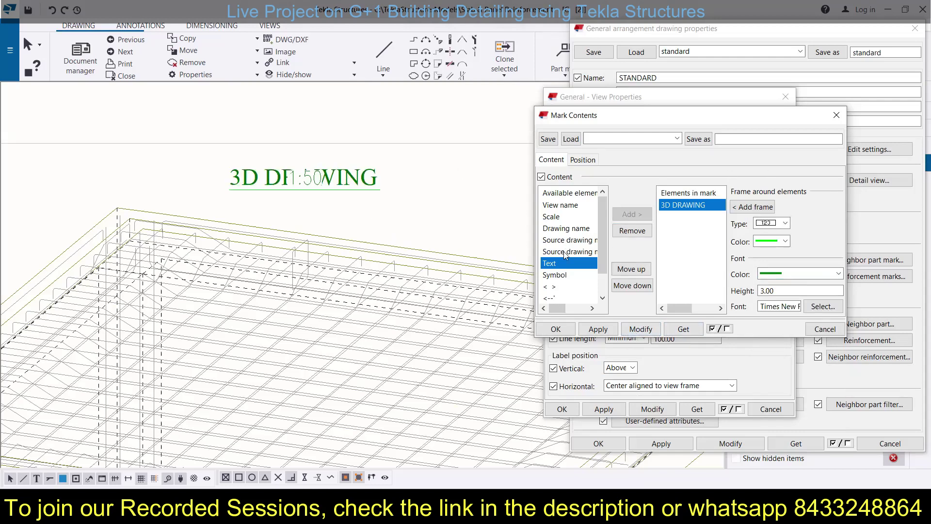
pyautogui.click(837, 115)
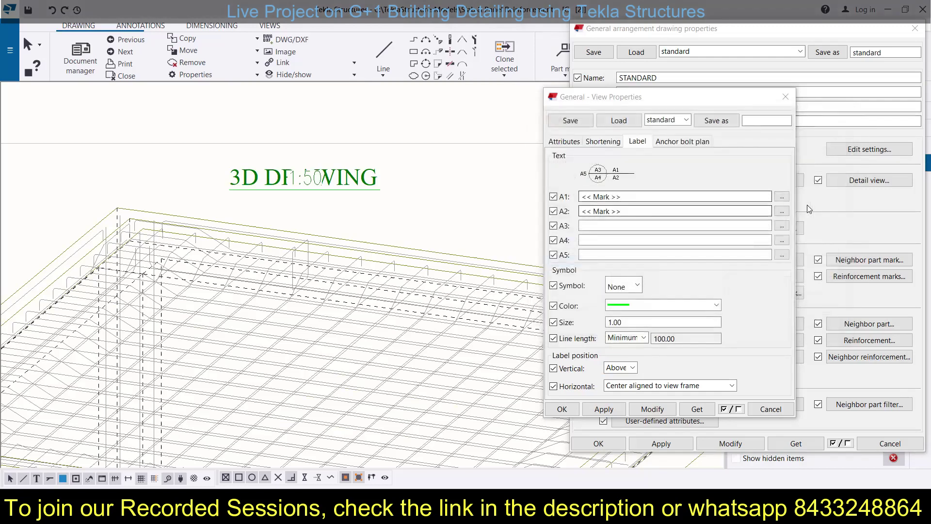
# Open the view label's A2 mark contents and set the Scale element's font height to 3
pyautogui.click(781, 212)
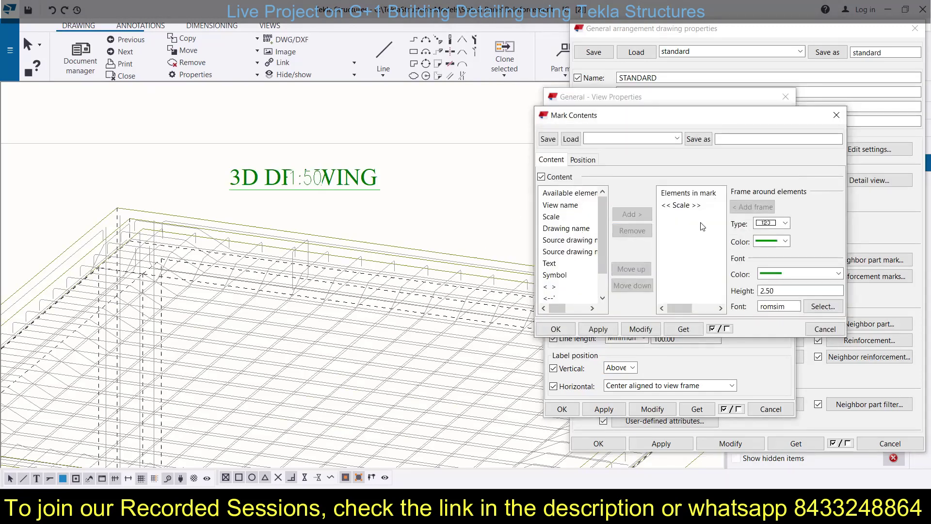
pyautogui.click(689, 205)
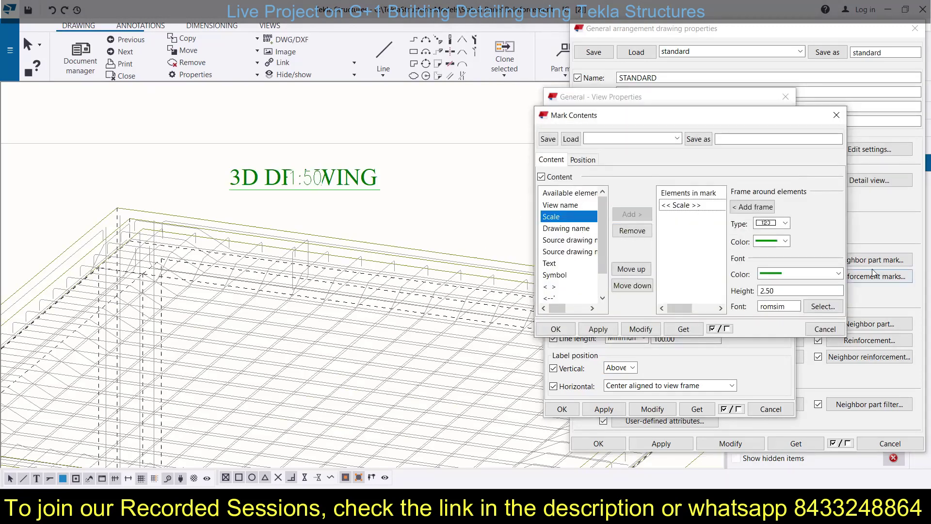
pyautogui.click(776, 241)
pyautogui.click(785, 241)
pyautogui.press('Tab')
pyautogui.press('Tab')
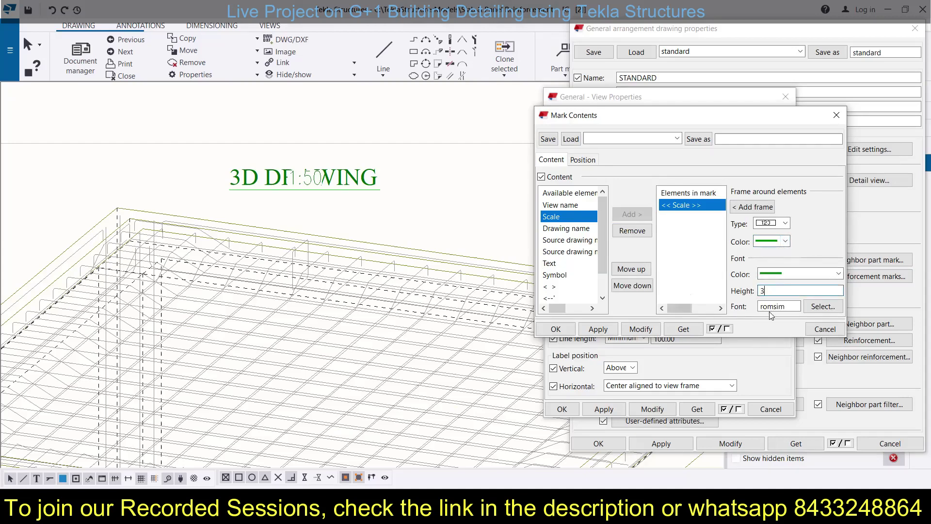
pyautogui.write('3')
# Set the A2 mark's Scale element font to Times New Roman, Regular, size 12
pyautogui.click(823, 306)
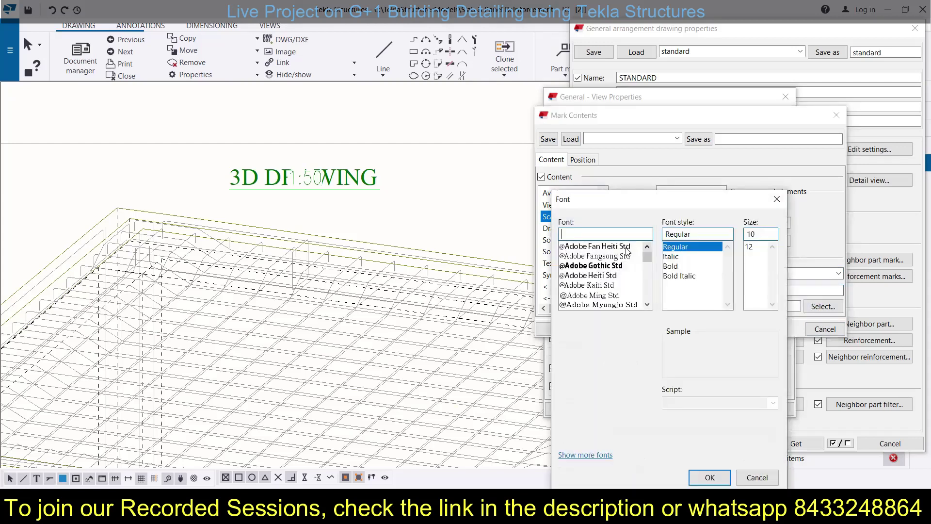
pyautogui.write('TIM')
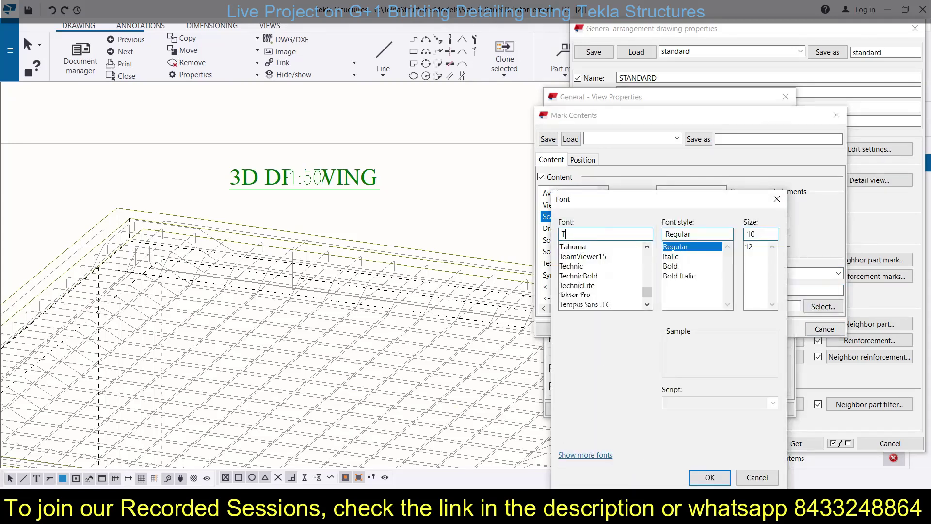
pyautogui.click(589, 246)
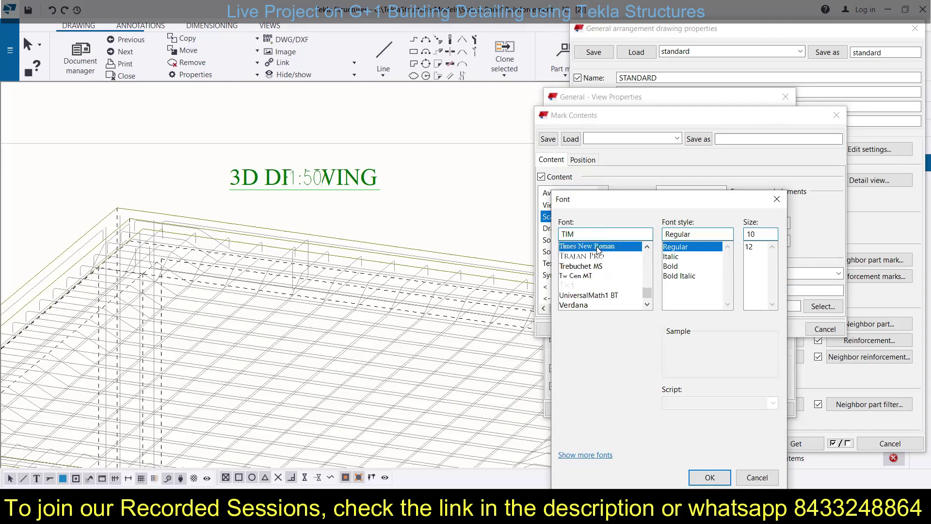
pyautogui.click(749, 247)
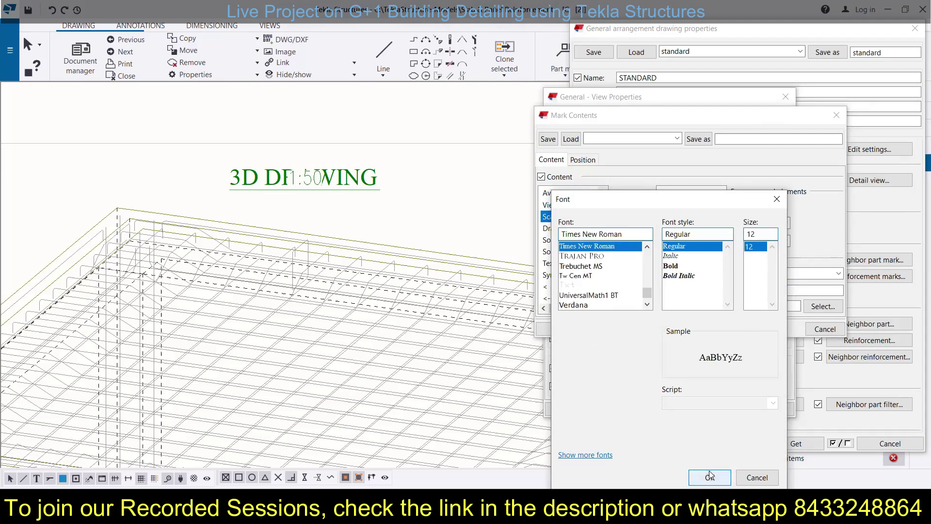
pyautogui.click(709, 477)
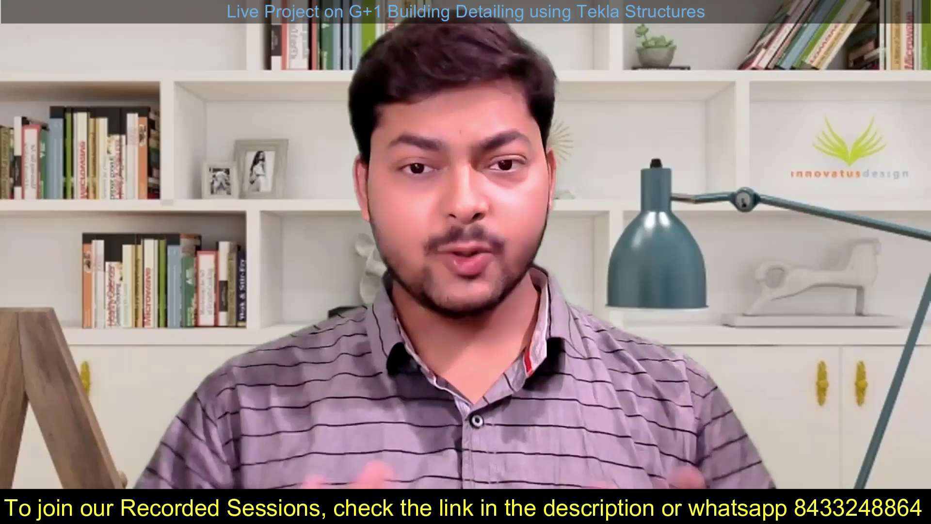